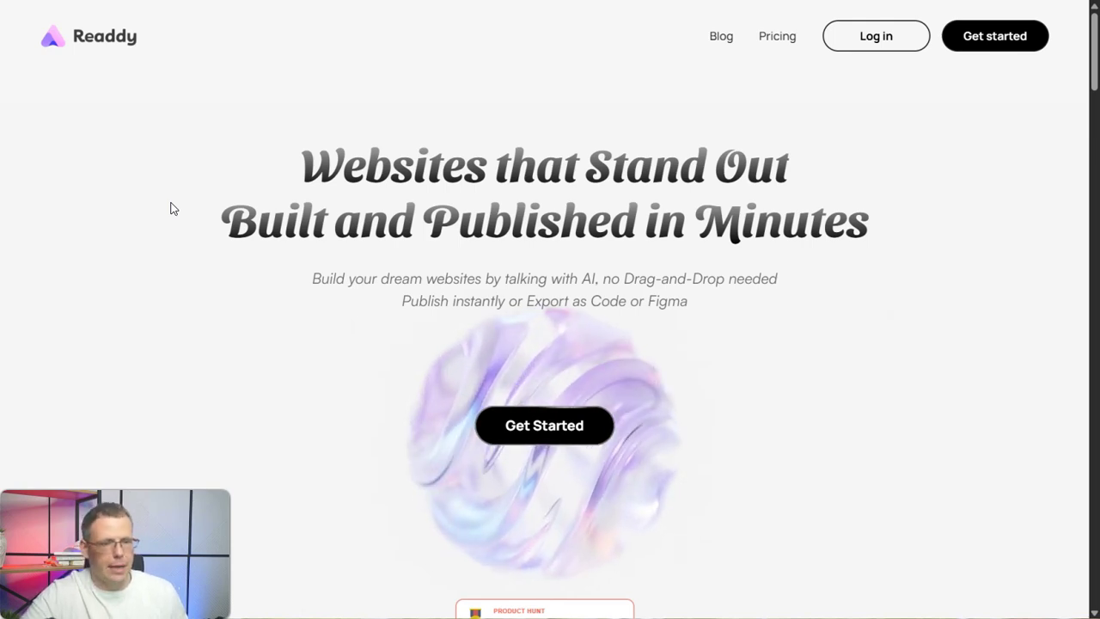
pyautogui.click(971, 455)
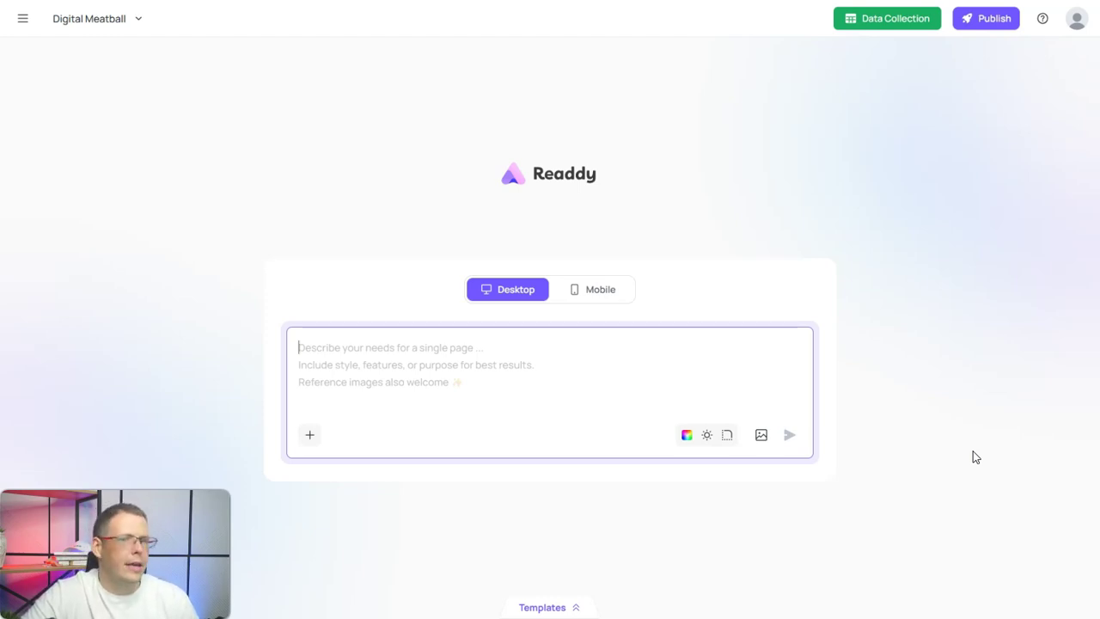
pyautogui.click(84, 21)
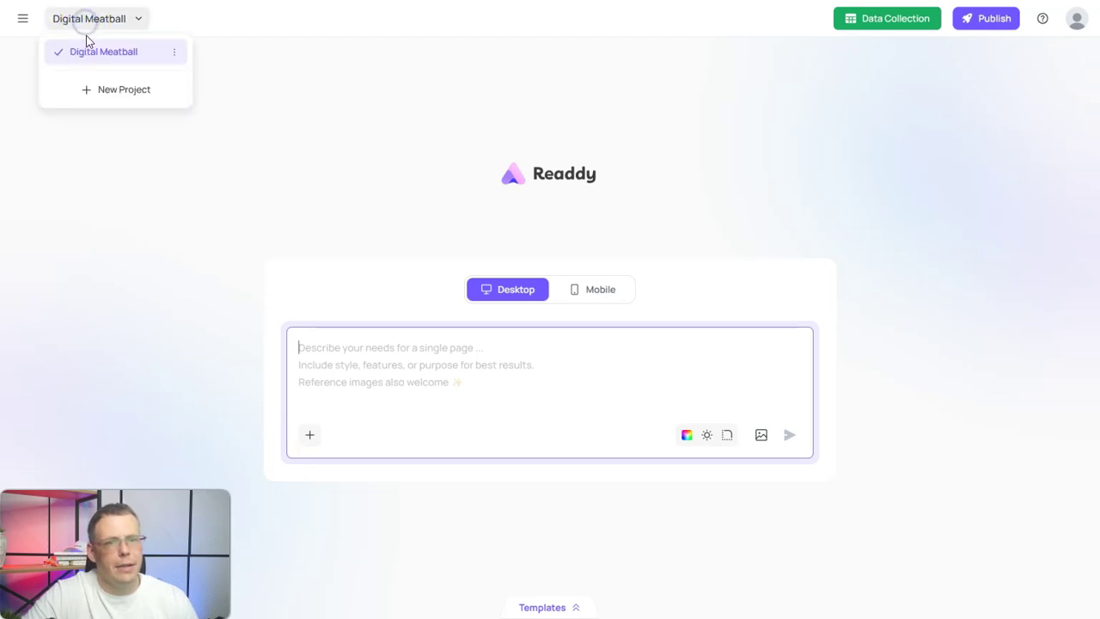
pyautogui.click(904, 195)
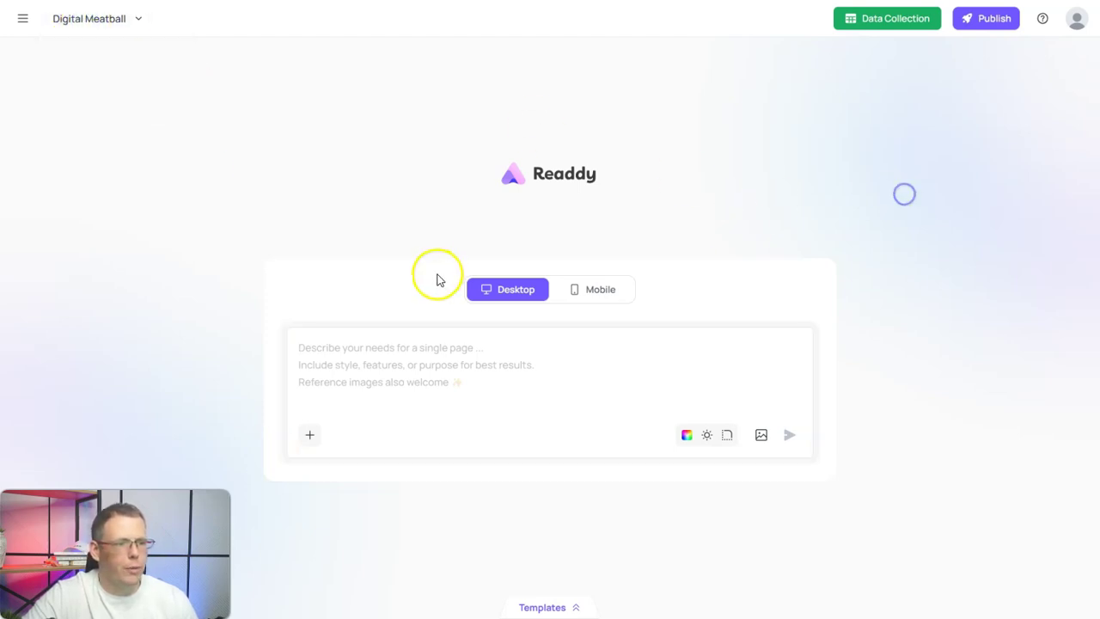
# Generate a desktop page from the prompt "I need a website for a scooter company. the style should be futuristic and simple.".
pyautogui.click(597, 288)
pyautogui.click(525, 288)
pyautogui.click(415, 352)
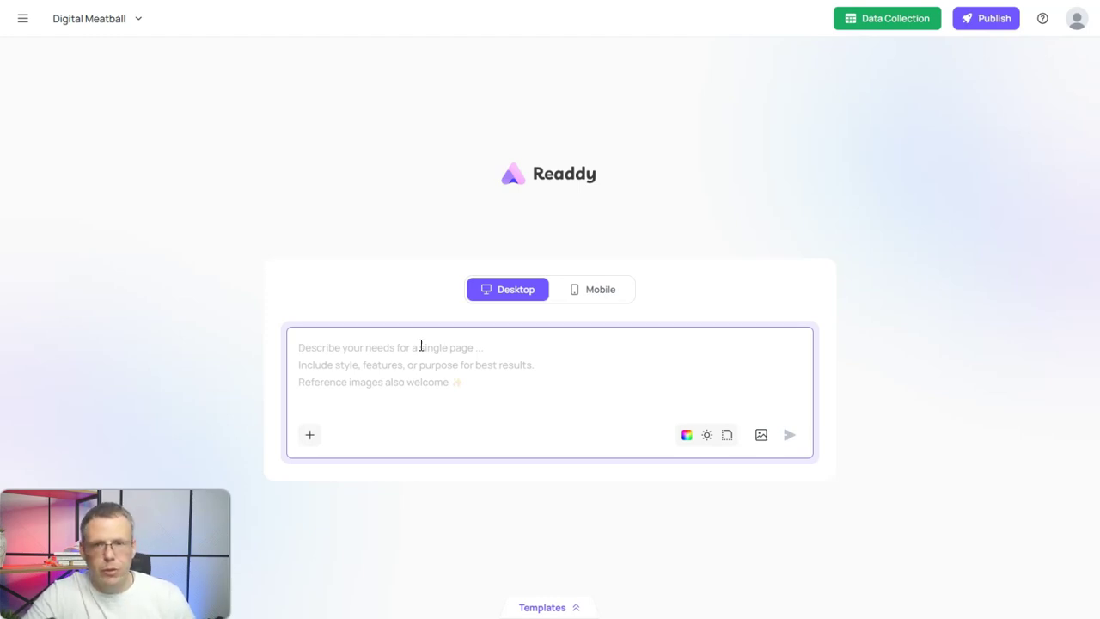
pyautogui.write('I need a website for a scooter company. the style should be futuristic and simple.')
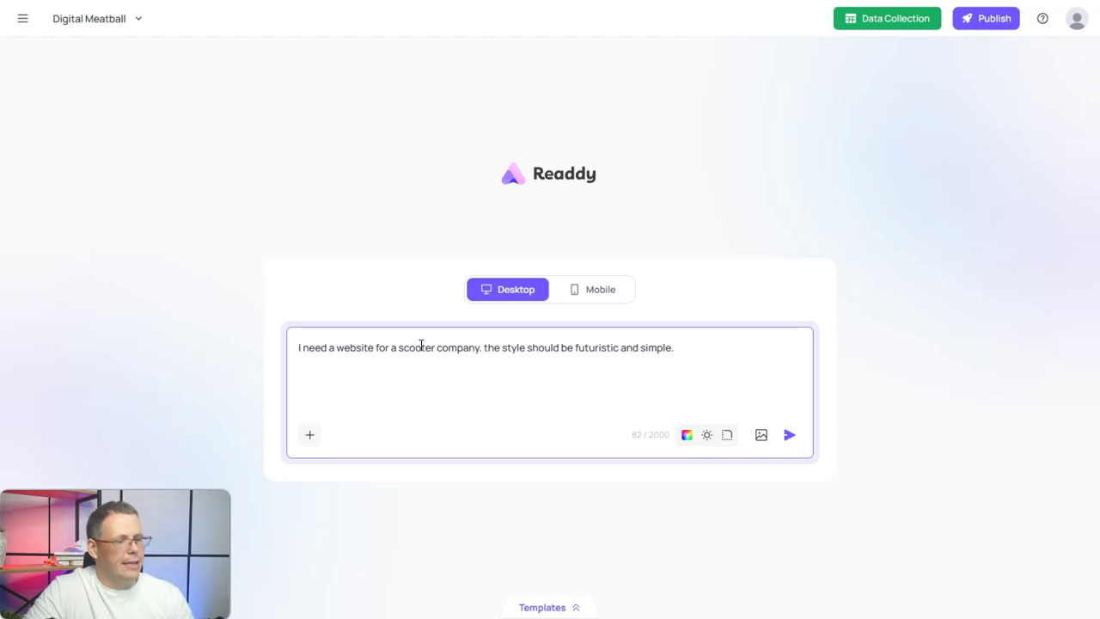
pyautogui.click(790, 435)
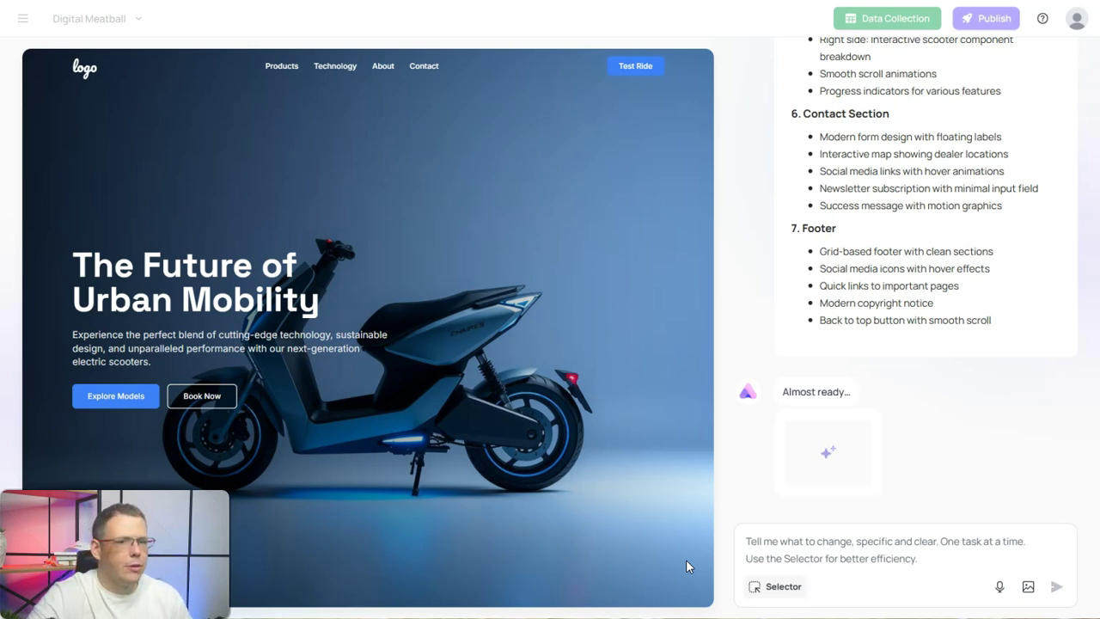
# Review the generated scooter page from the hero section through the features and scooter models, along with its section outline.
pyautogui.scroll(-5, 685, 560)
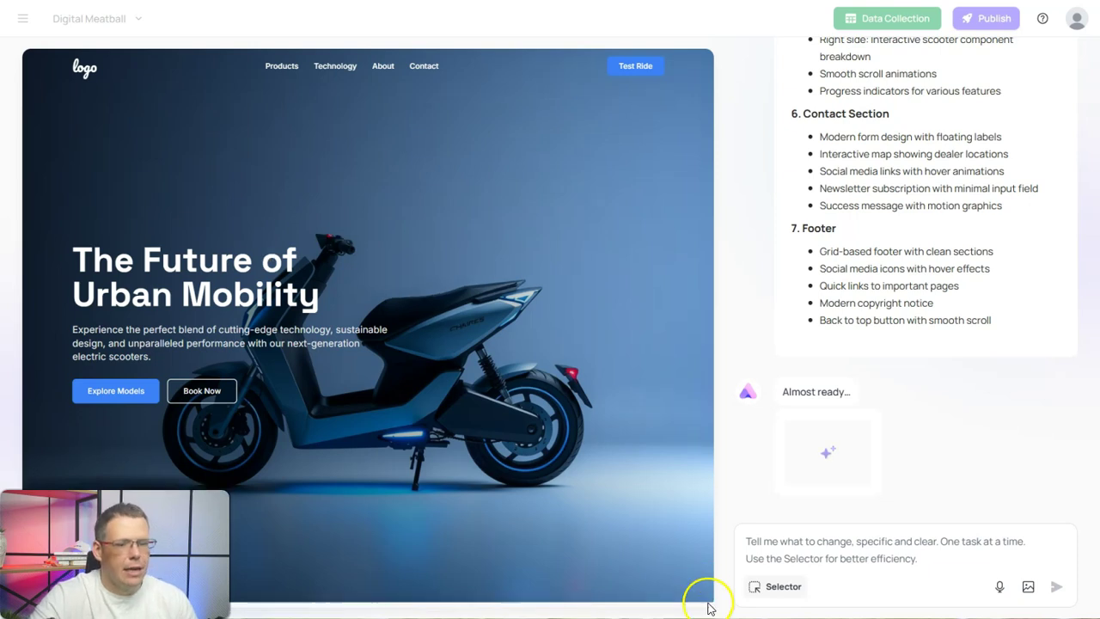
pyautogui.scroll(-2, 457, 204)
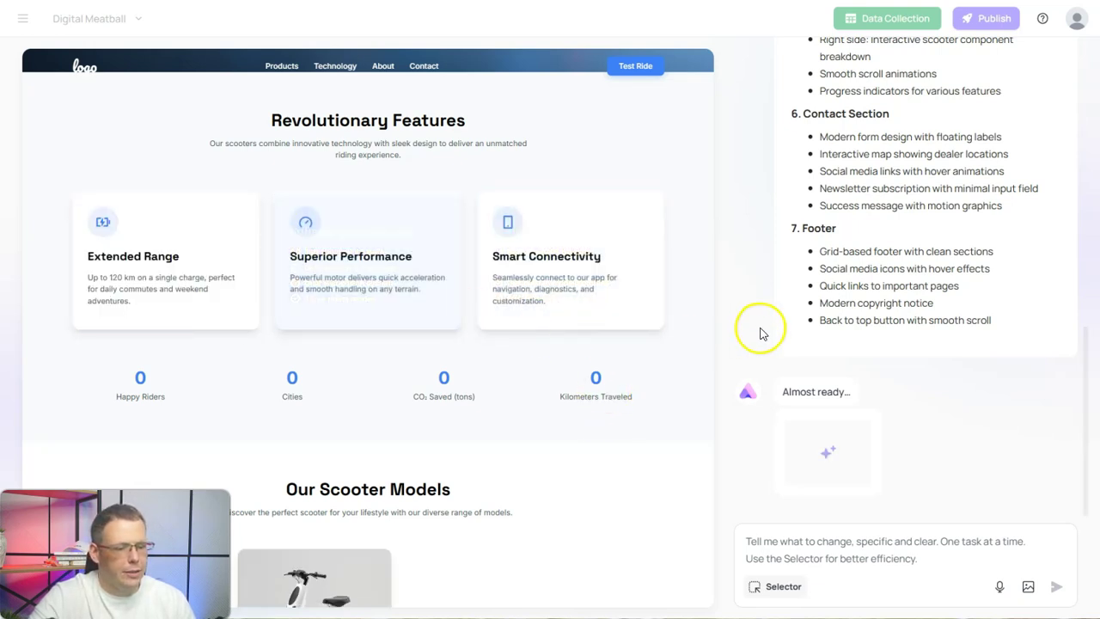
pyautogui.scroll(3, 761, 333)
pyautogui.scroll(8, 478, 342)
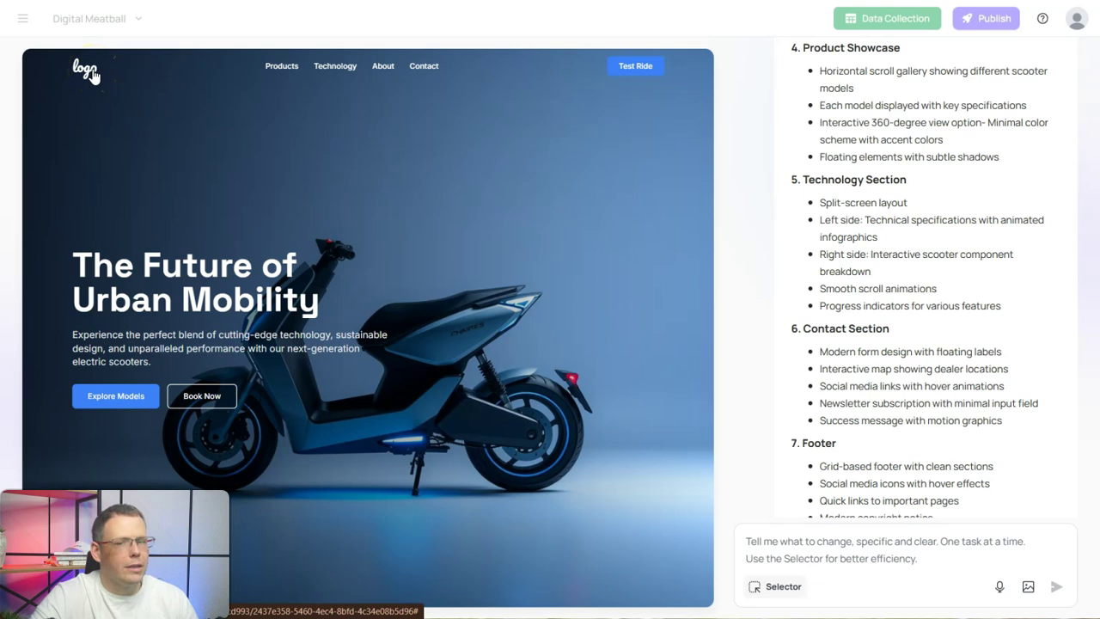
pyautogui.click(781, 588)
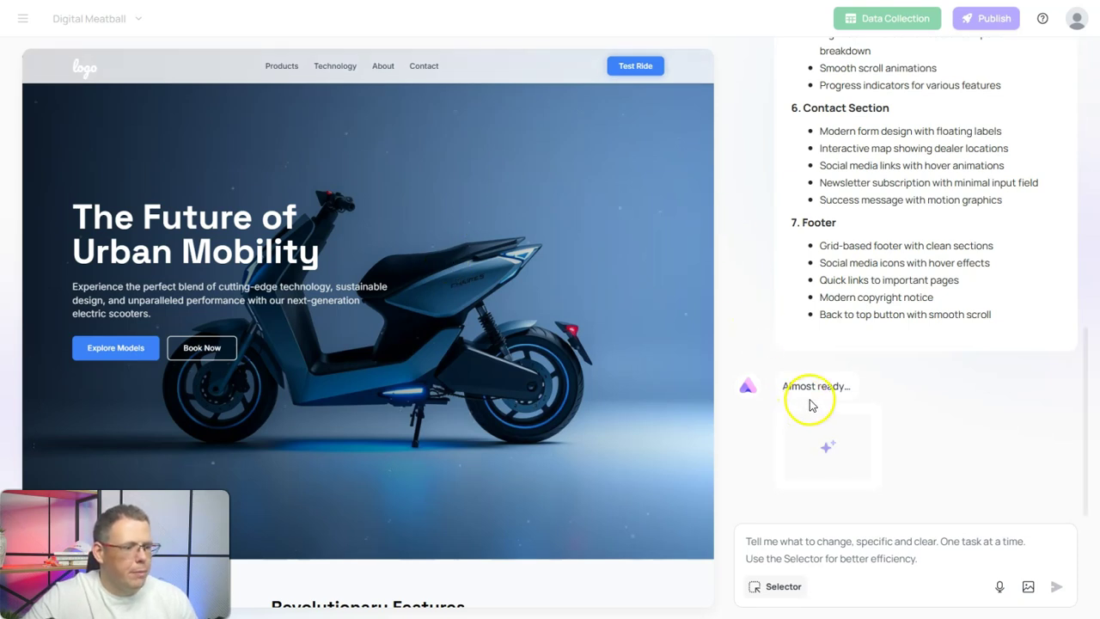
pyautogui.scroll(-3, 553, 280)
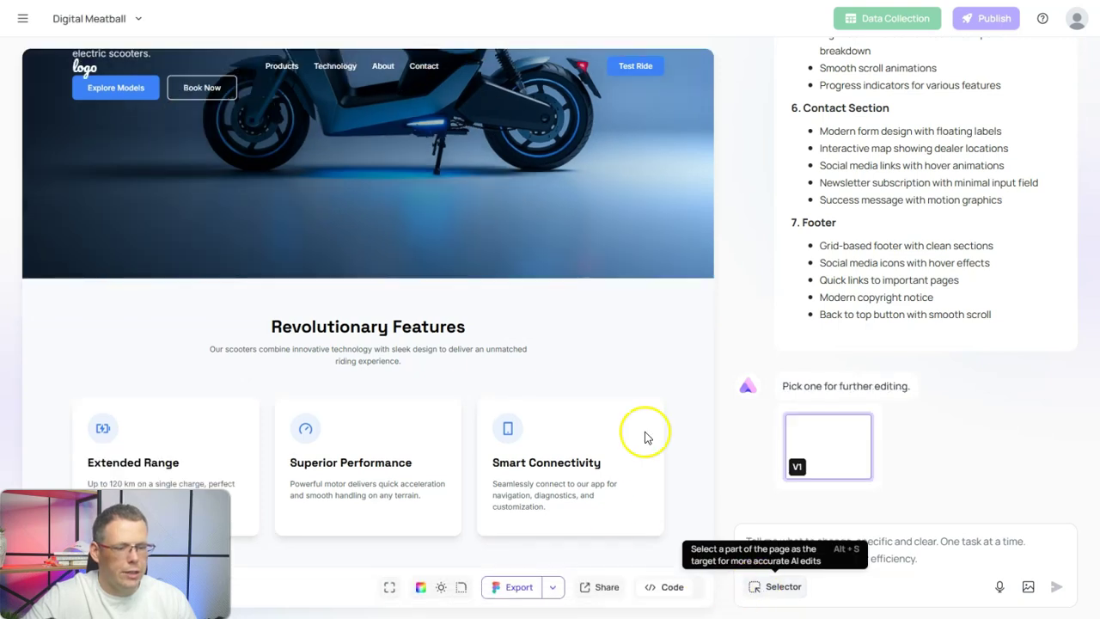
pyautogui.scroll(-9, 682, 284)
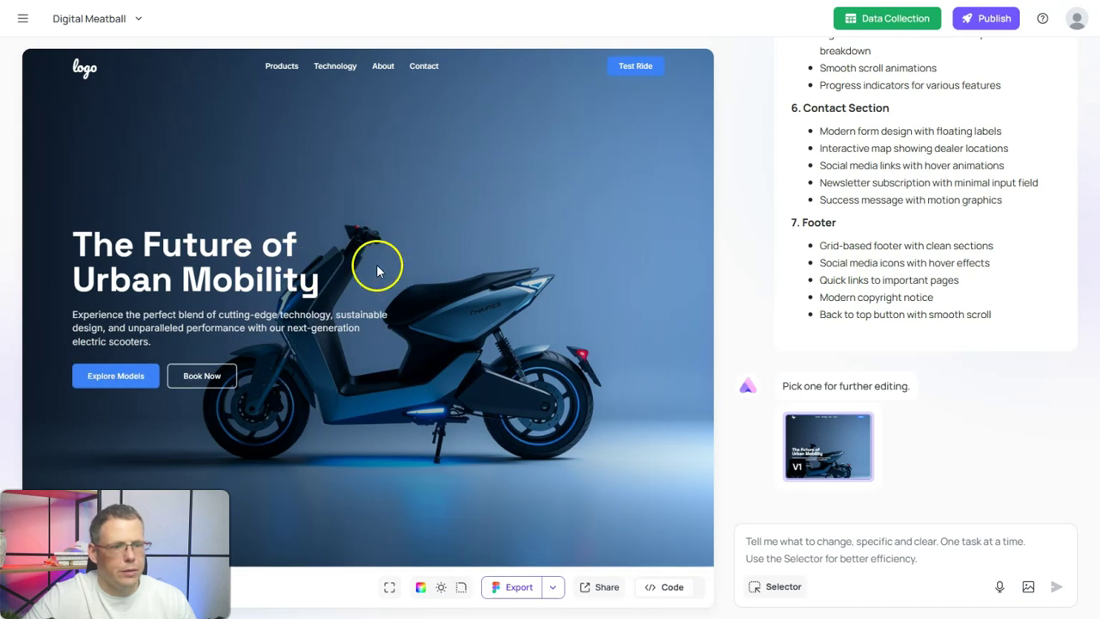
pyautogui.scroll(-3, 420, 282)
pyautogui.scroll(-5, 419, 281)
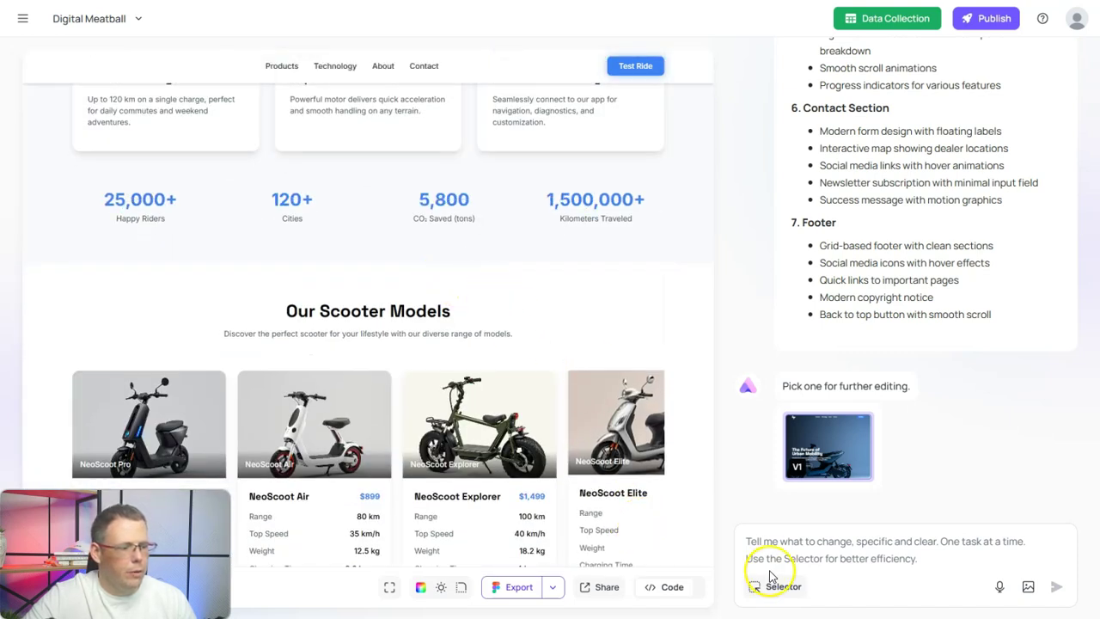
# Select the header logo on the page, replace its text with "SIMPLICITY BIKES" and save the change.
pyautogui.click(764, 590)
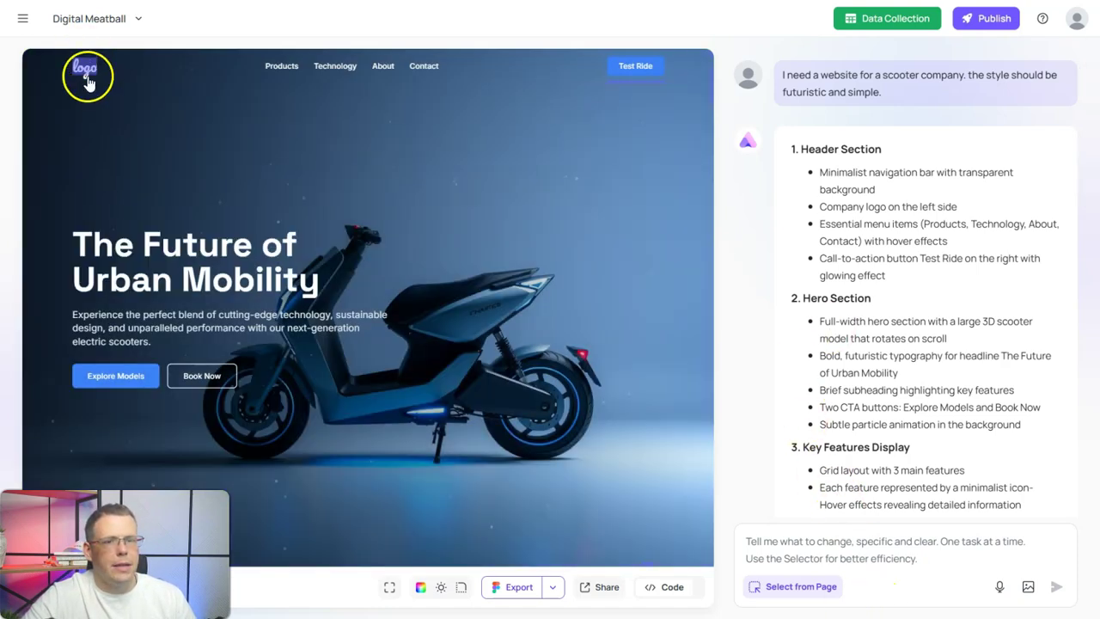
pyautogui.click(87, 82)
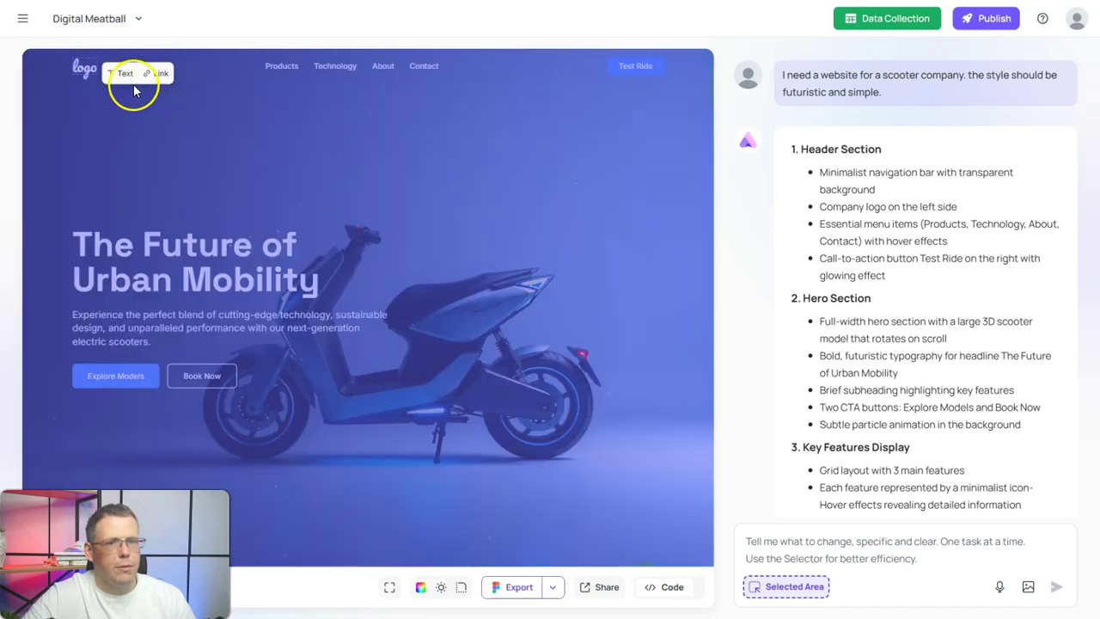
pyautogui.click(126, 73)
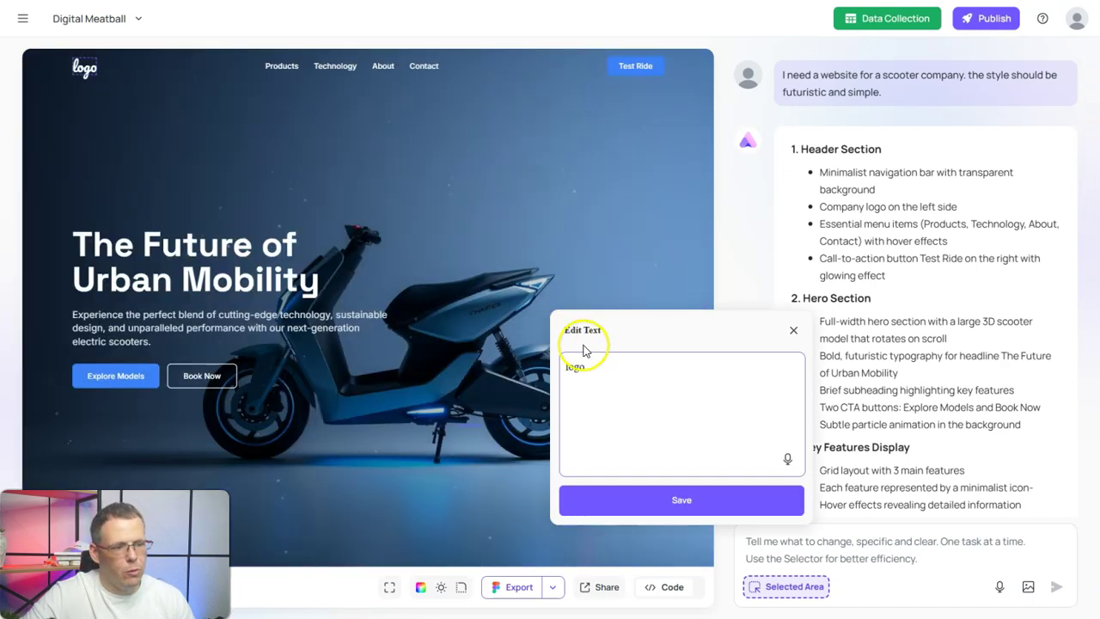
pyautogui.press('BackSpace')
pyautogui.press('BackSpace')
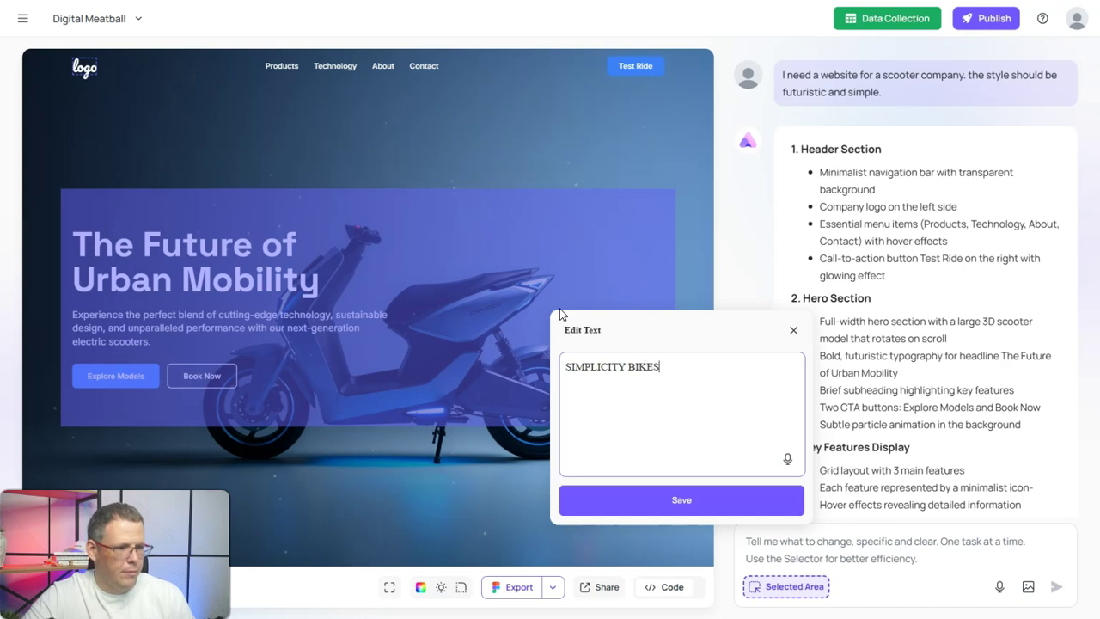
pyautogui.click(662, 405)
pyautogui.click(668, 500)
pyautogui.click(634, 490)
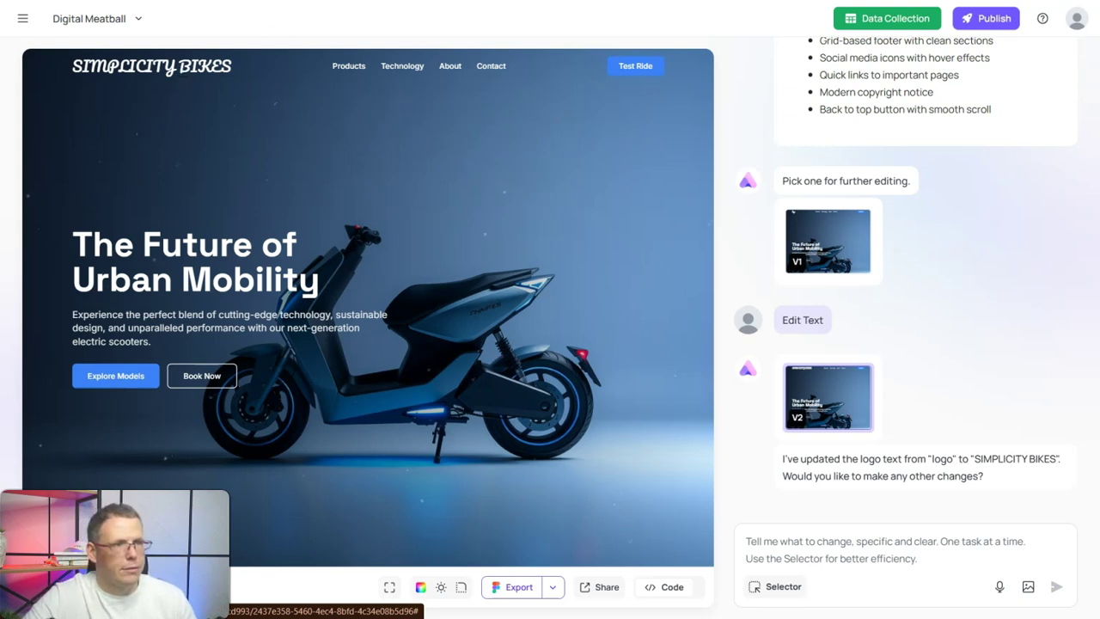
# Generate a new background for the NeoScoot Pro image from the description "a sports scooter with 3 lights" and apply it.
pyautogui.scroll(-5, 596, 216)
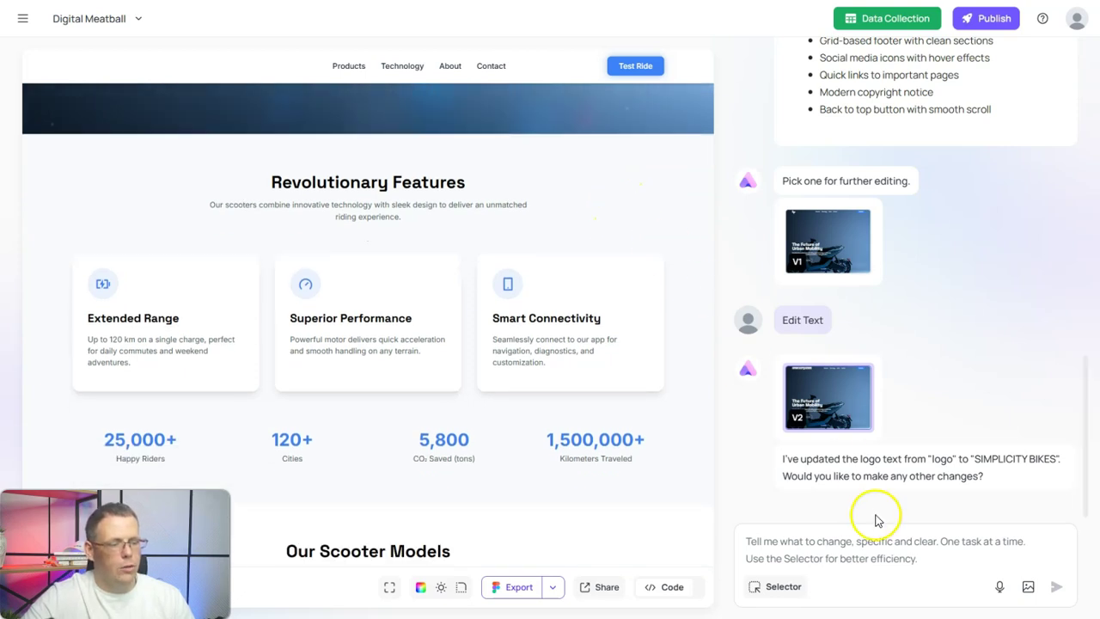
pyautogui.scroll(-1, 720, 298)
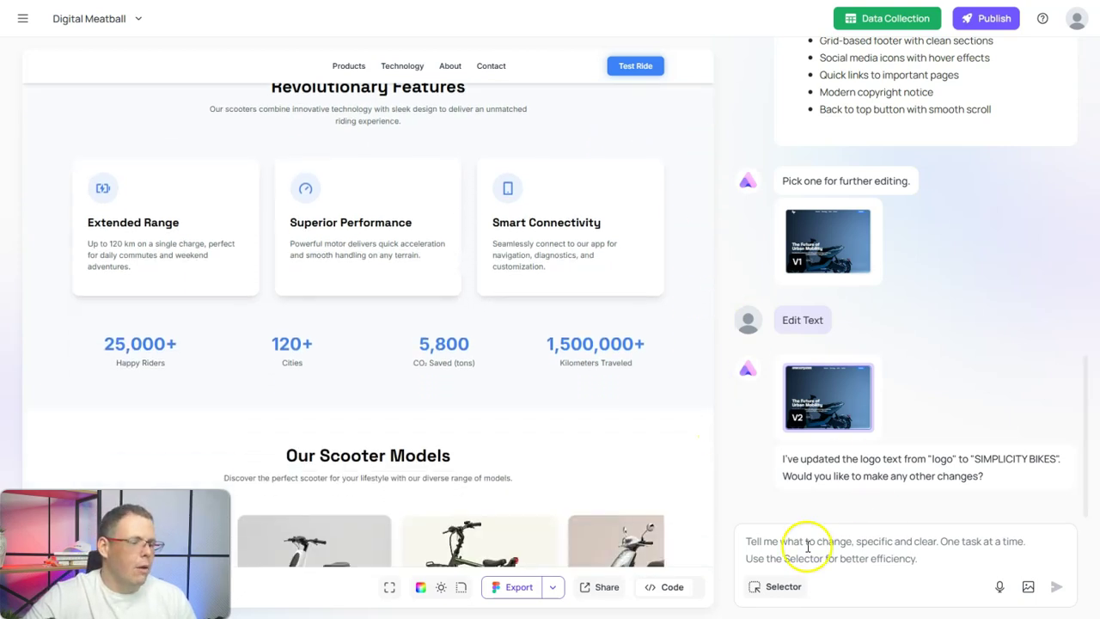
pyautogui.click(773, 588)
pyautogui.scroll(-3, 683, 399)
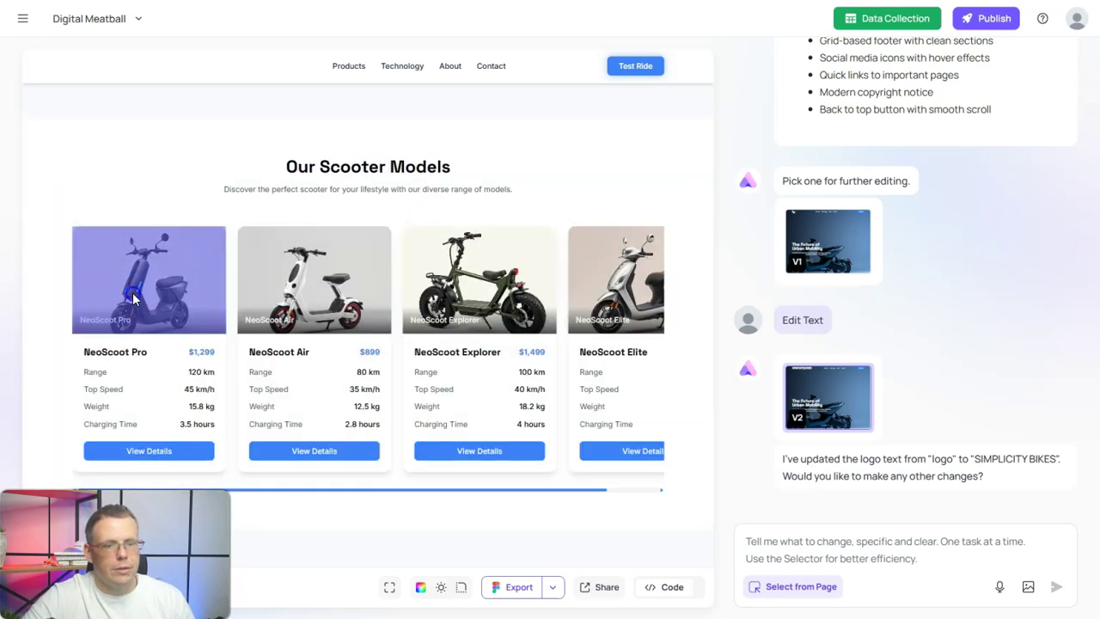
pyautogui.click(125, 288)
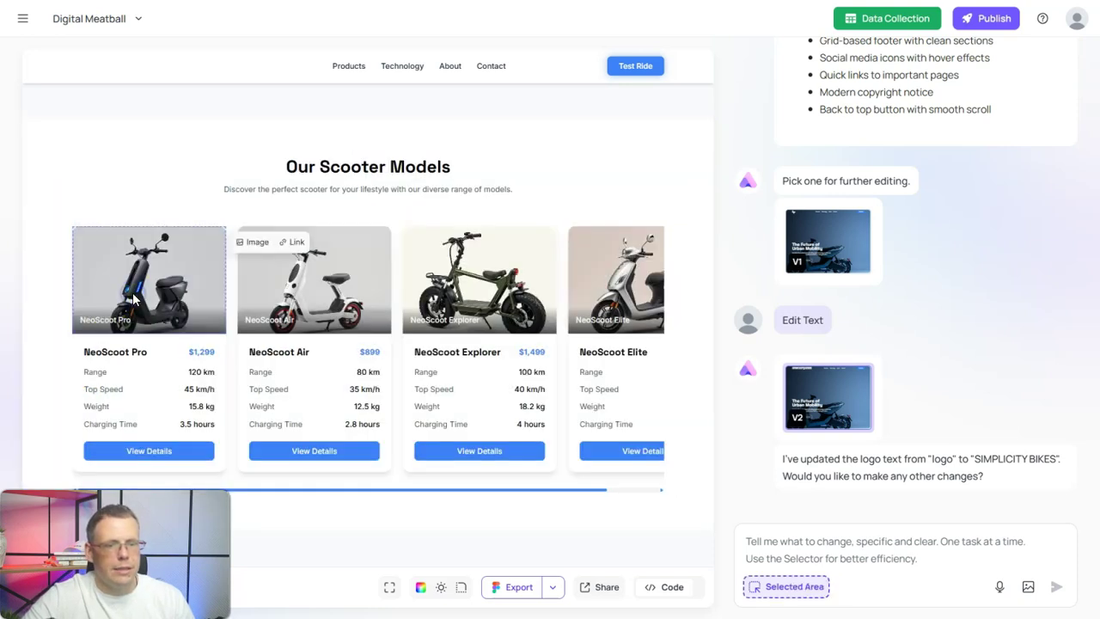
pyautogui.click(250, 241)
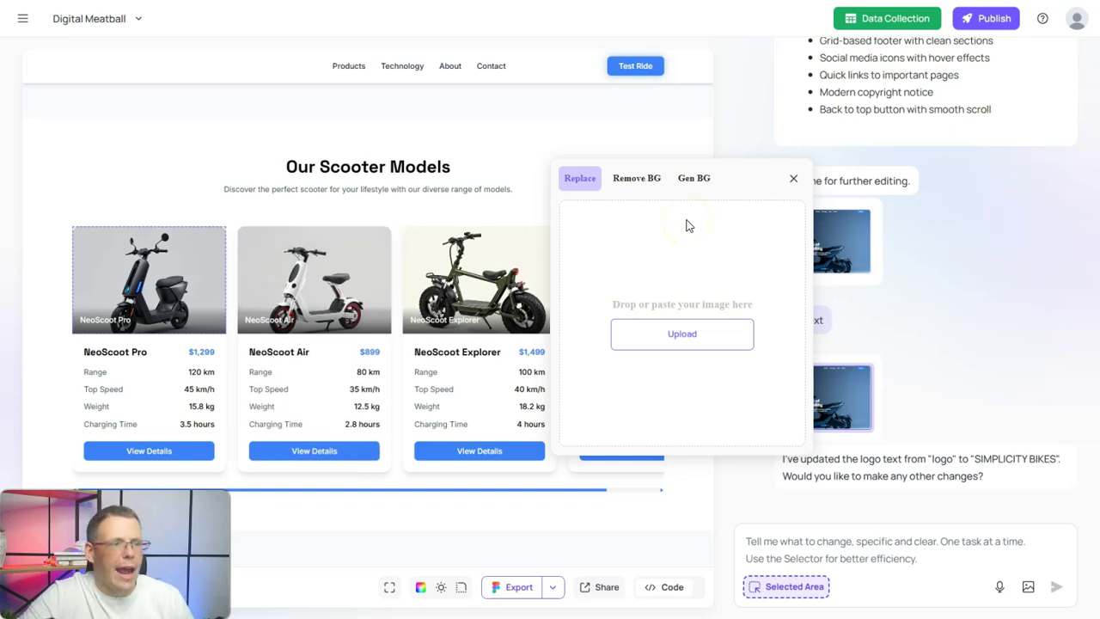
pyautogui.click(633, 182)
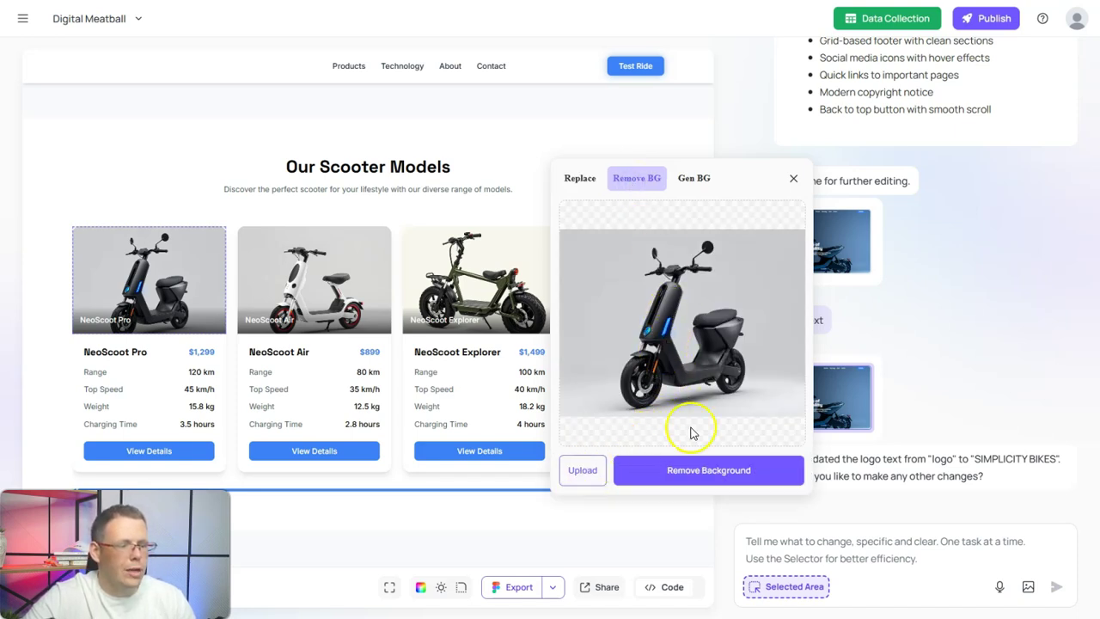
pyautogui.click(688, 182)
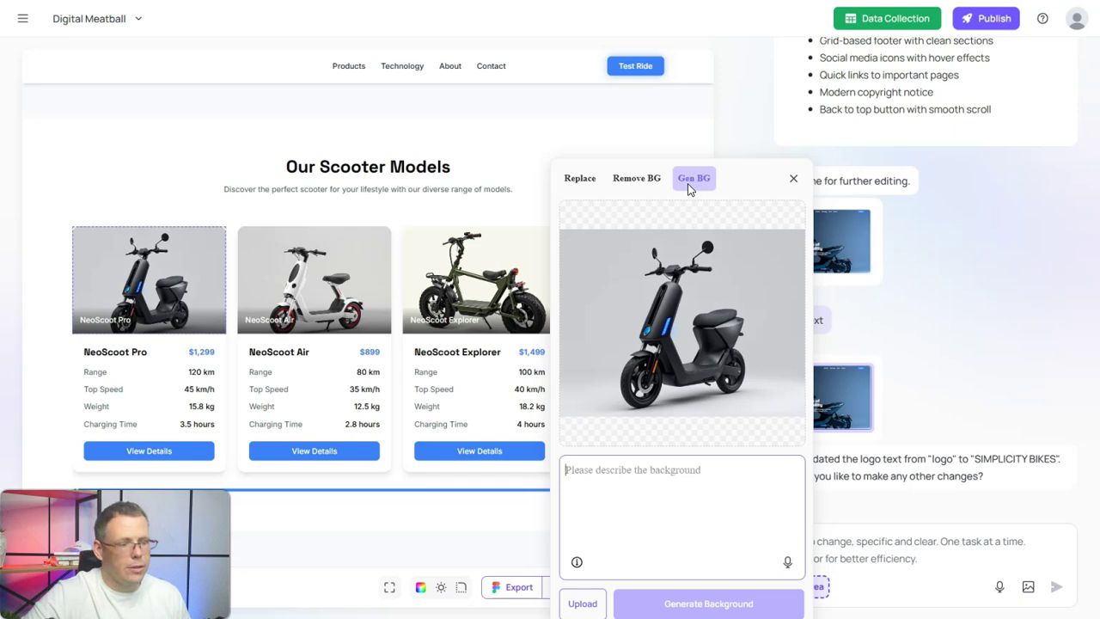
pyautogui.write('a sports scooter with 3 lights')
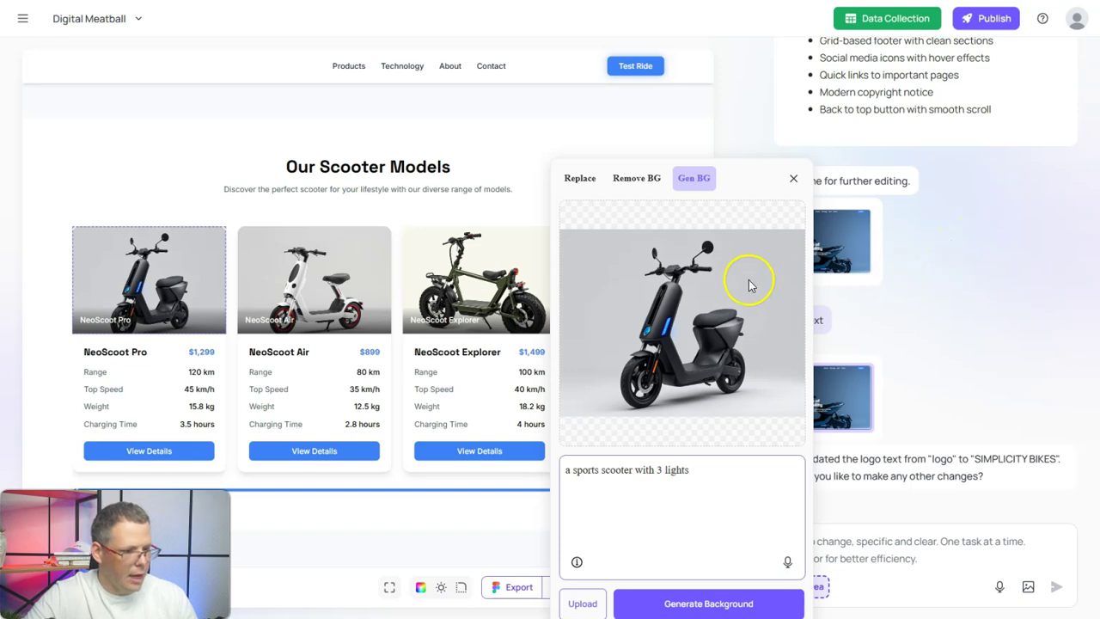
pyautogui.click(728, 602)
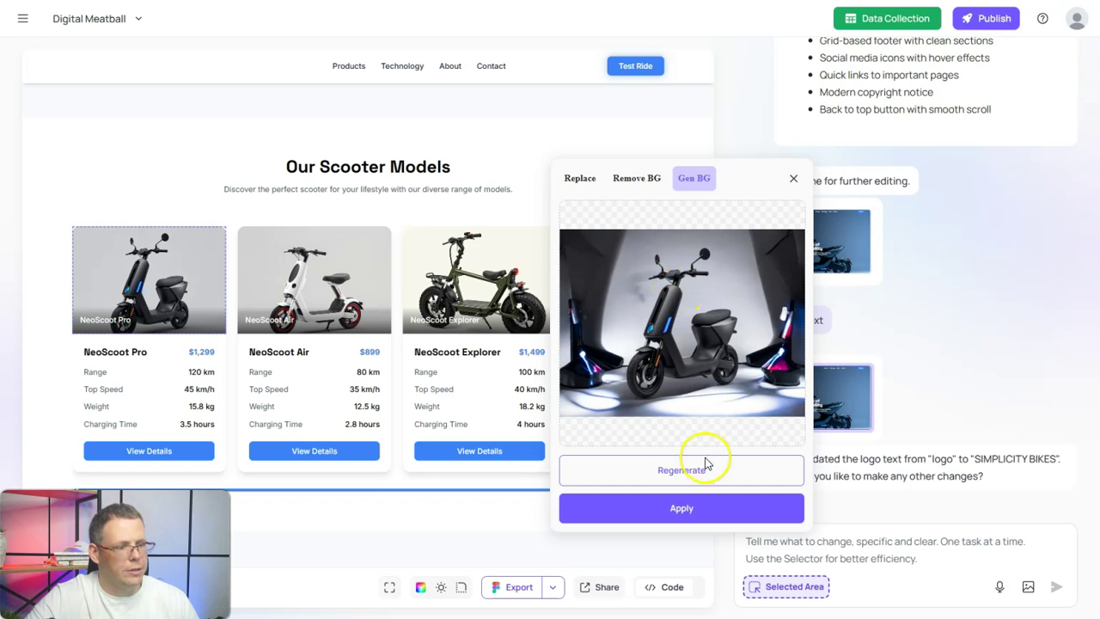
pyautogui.click(703, 508)
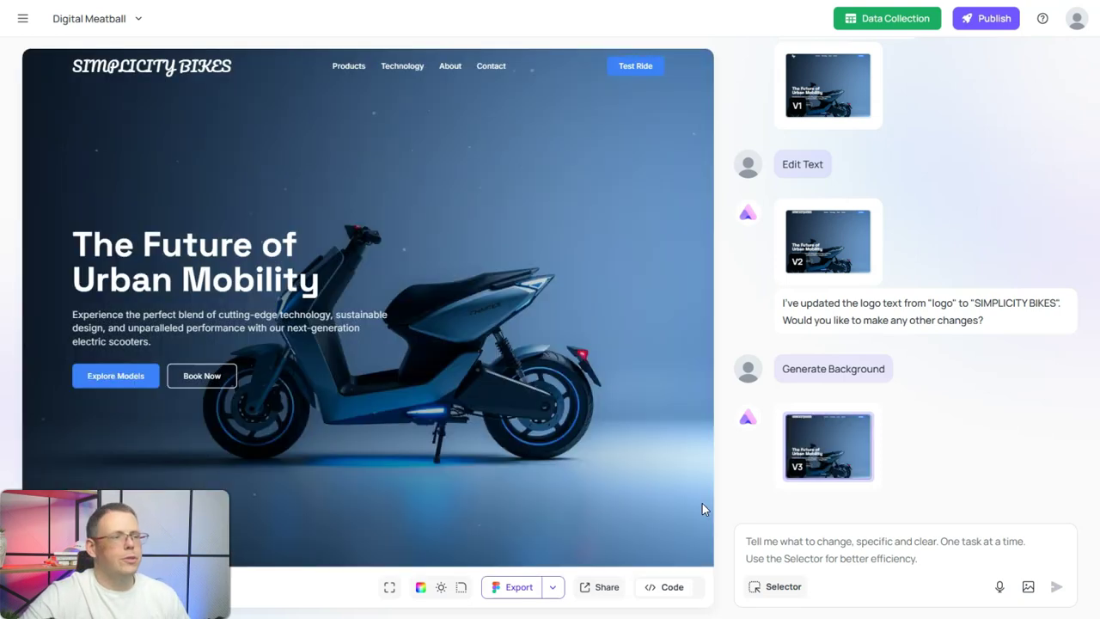
pyautogui.scroll(-3, 545, 344)
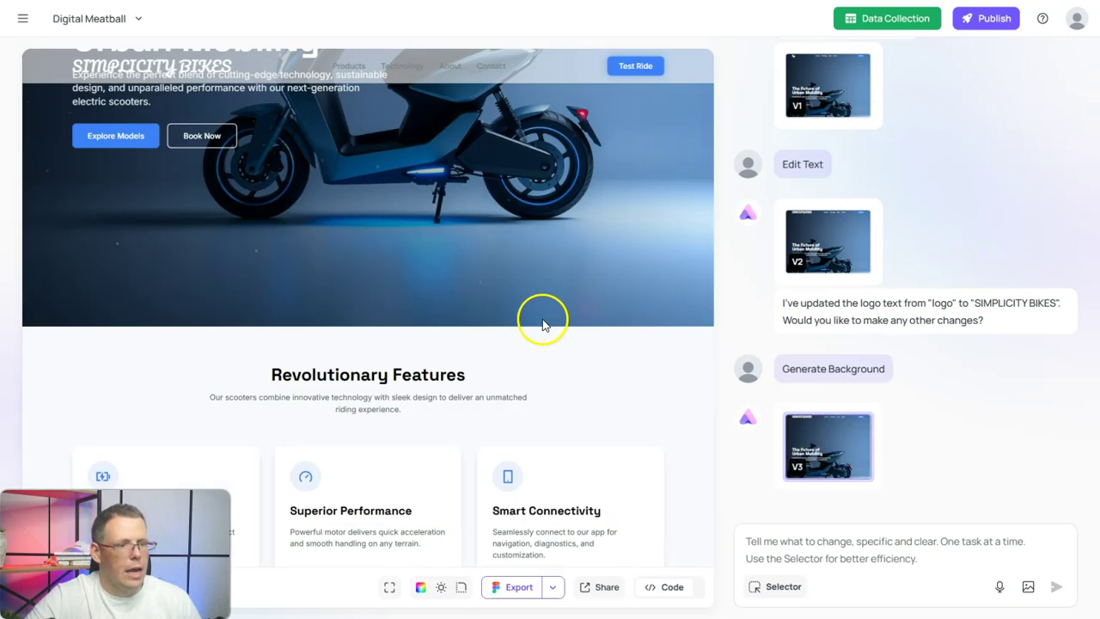
pyautogui.click(753, 586)
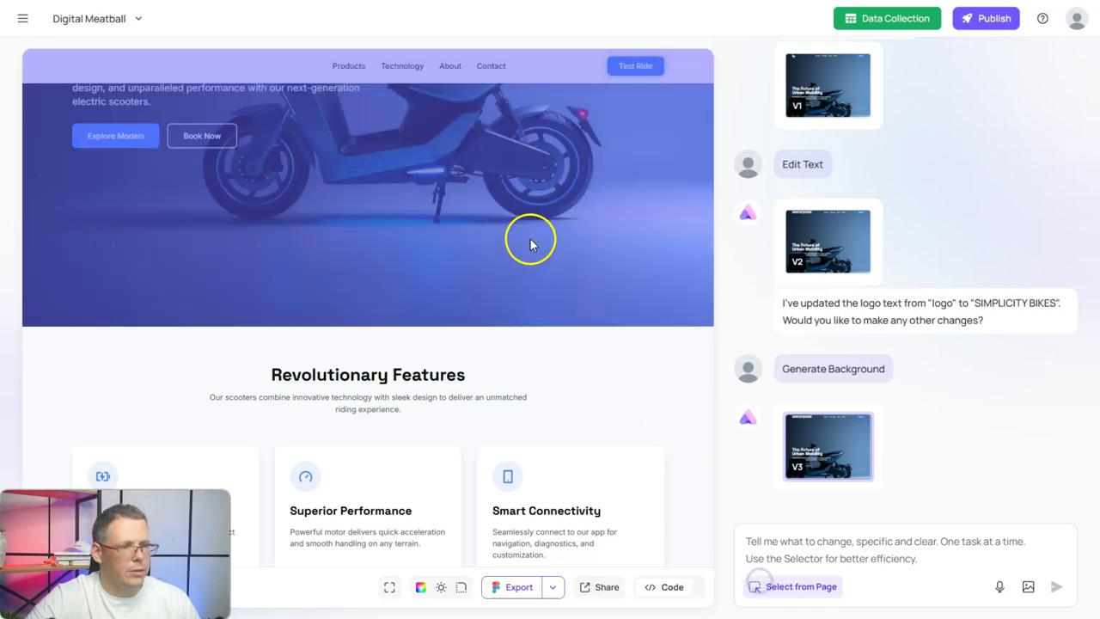
pyautogui.scroll(3, 532, 284)
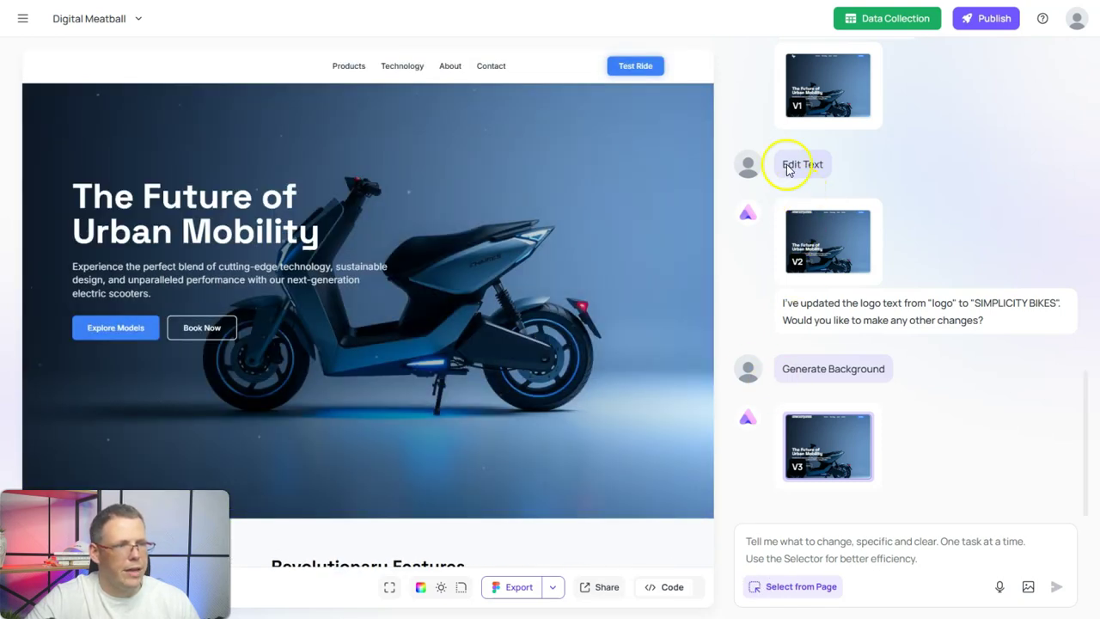
pyautogui.rightClick(757, 68)
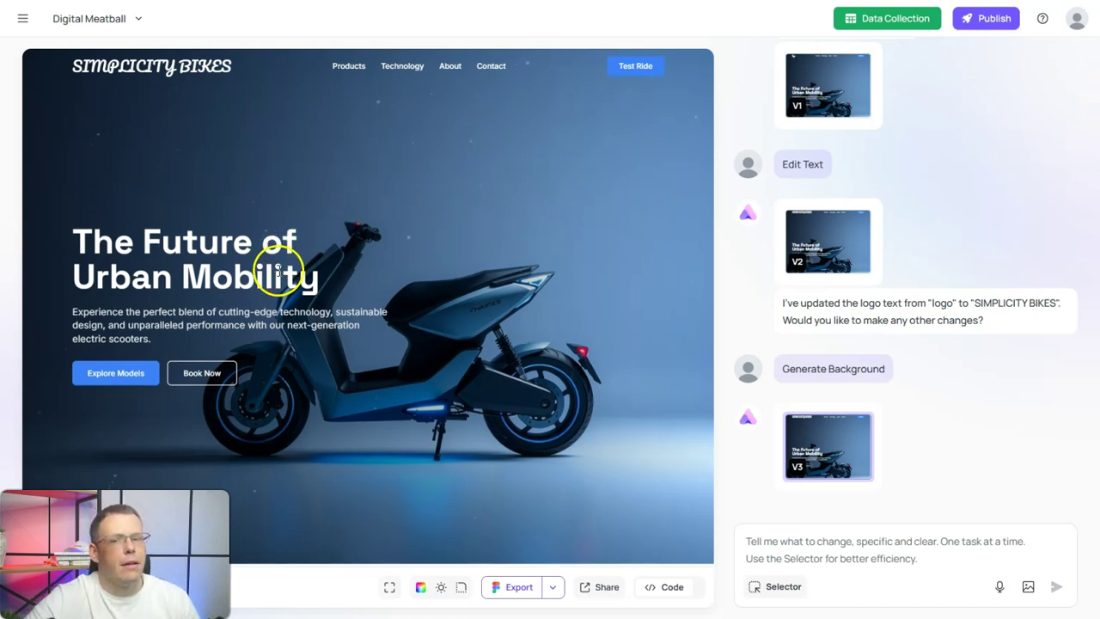
# Generate a follow-up page from the hero section's Explore Models button and look over its section outline.
pyautogui.scroll(-1, 150, 328)
pyautogui.click(146, 329)
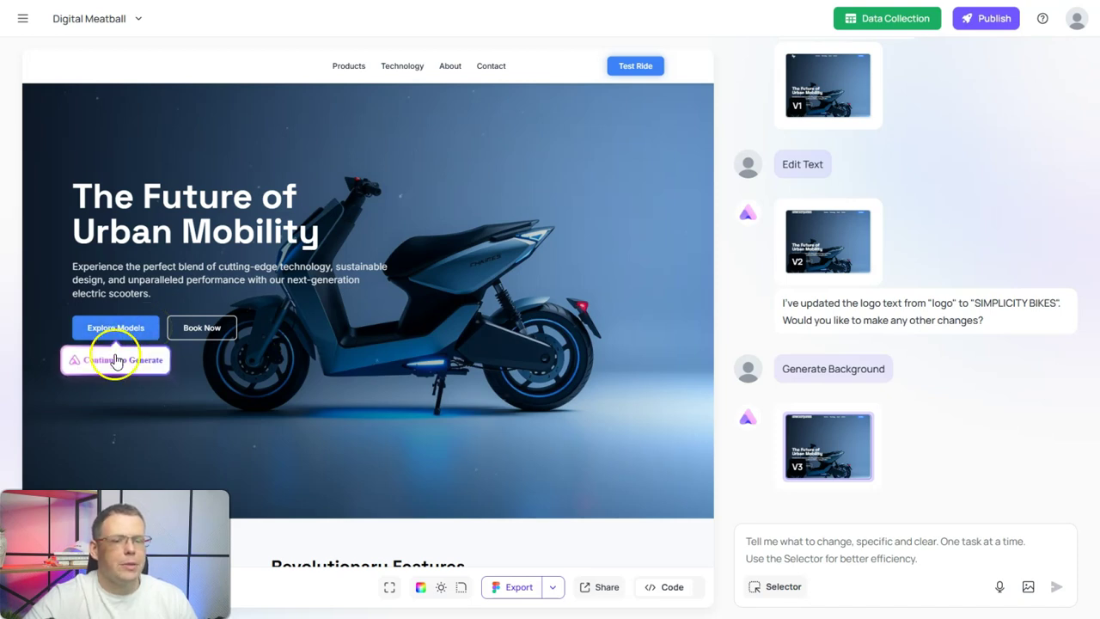
pyautogui.click(140, 366)
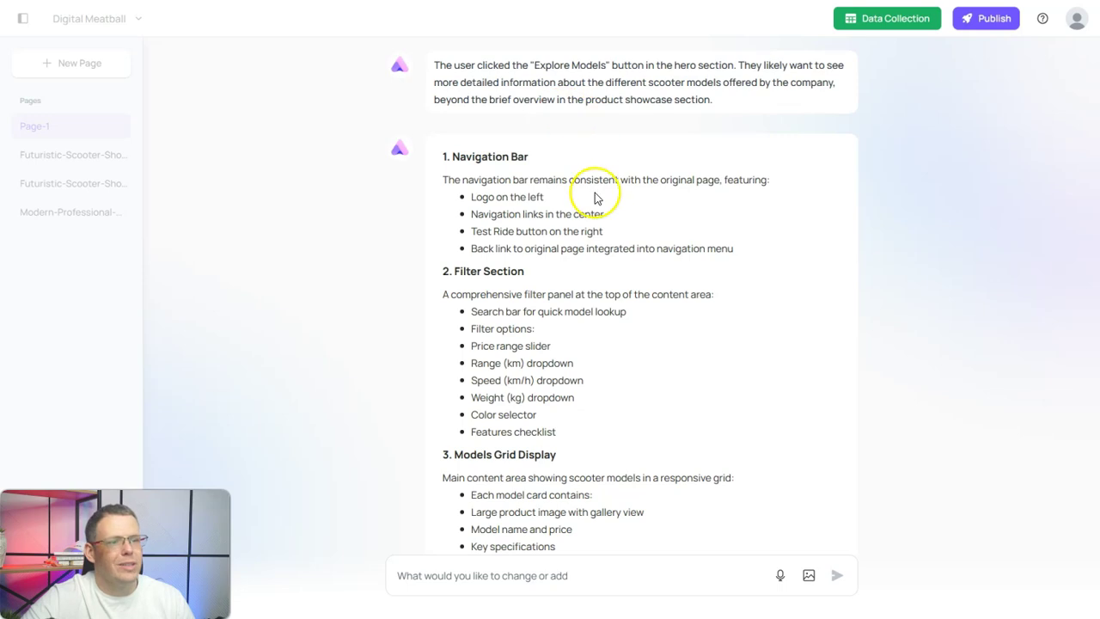
pyautogui.scroll(5, 580, 175)
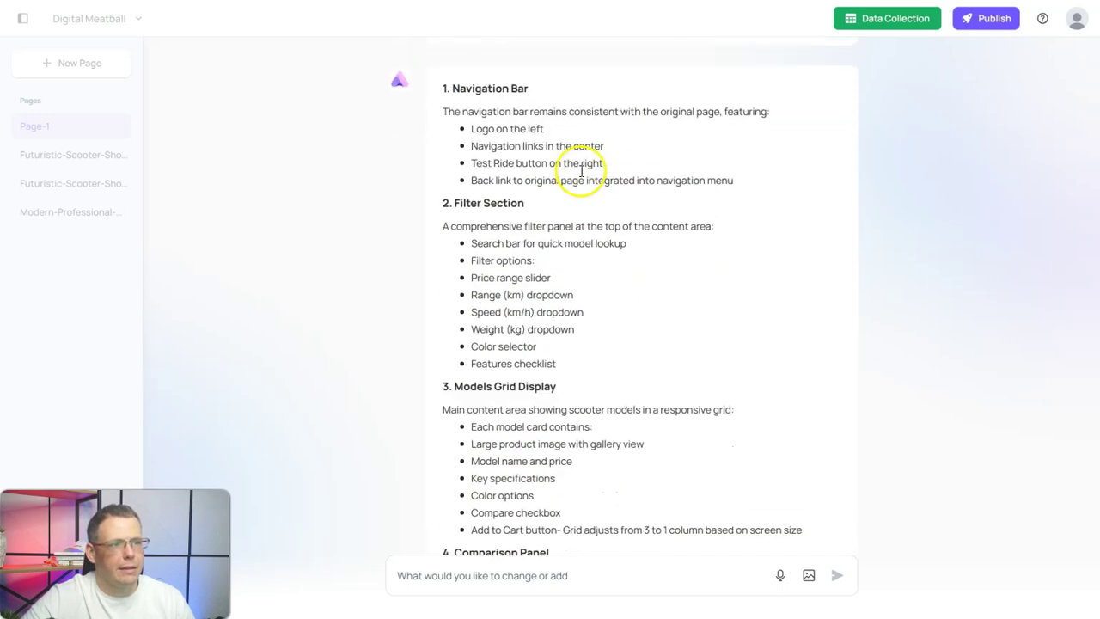
# Read through the rest of the section outline and generate the scooter models comparison page from it.
pyautogui.scroll(-2, 606, 324)
pyautogui.scroll(-6, 601, 318)
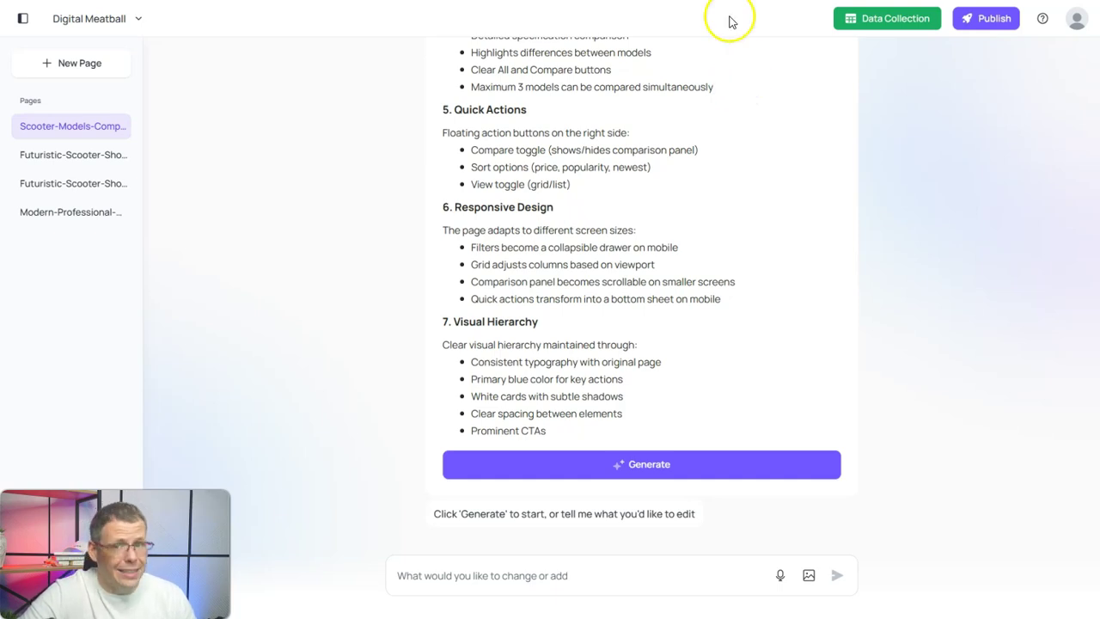
pyautogui.click(603, 466)
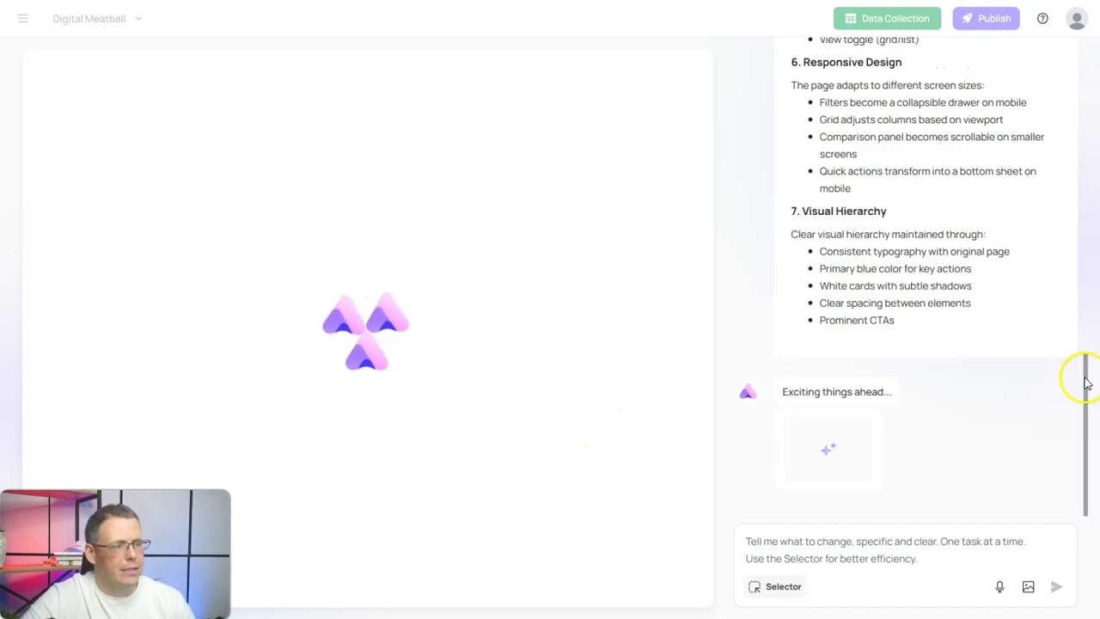
# Reread the comparison page's outline from the navigation bar and filter section to responsive design and visual hierarchy.
pyautogui.scroll(10, 975, 287)
pyautogui.scroll(5, 974, 291)
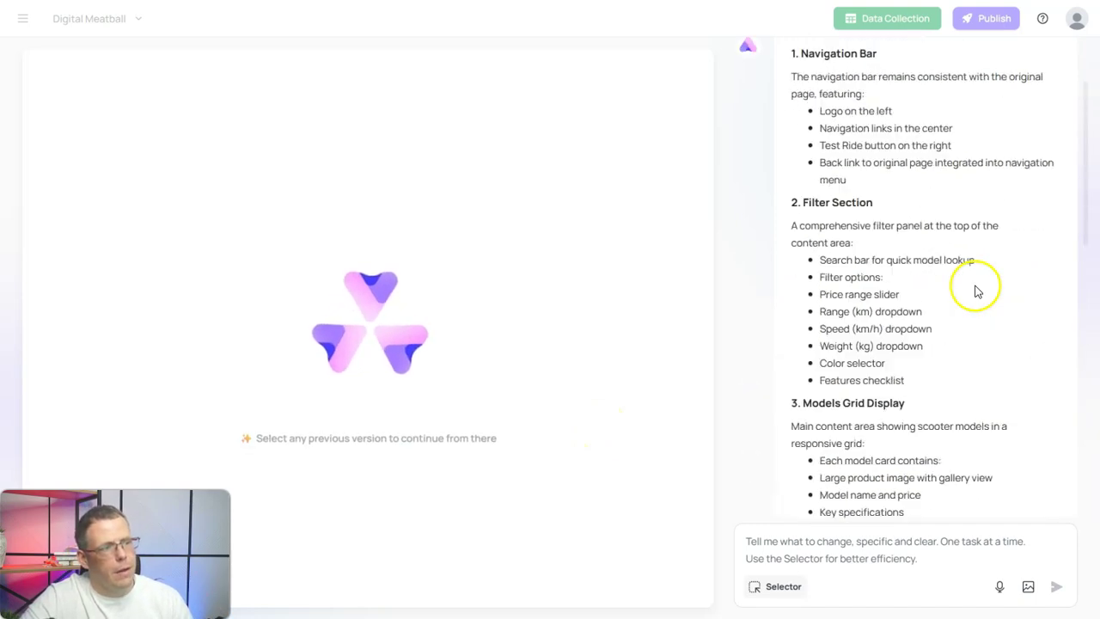
pyautogui.scroll(-2, 975, 291)
pyautogui.scroll(-1, 974, 290)
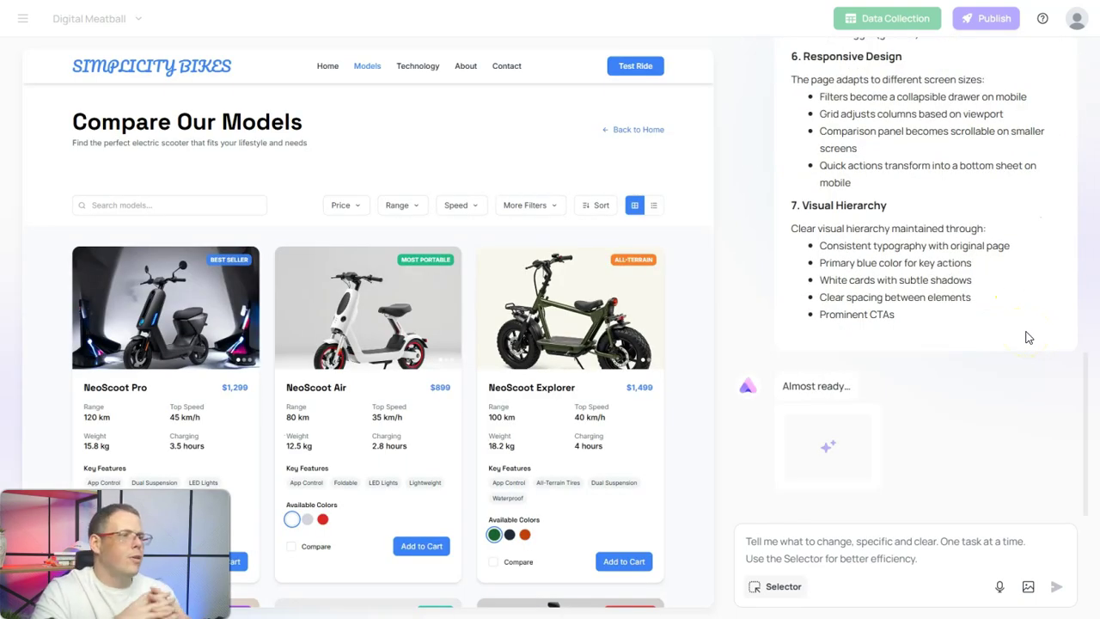
pyautogui.scroll(15, 1004, 258)
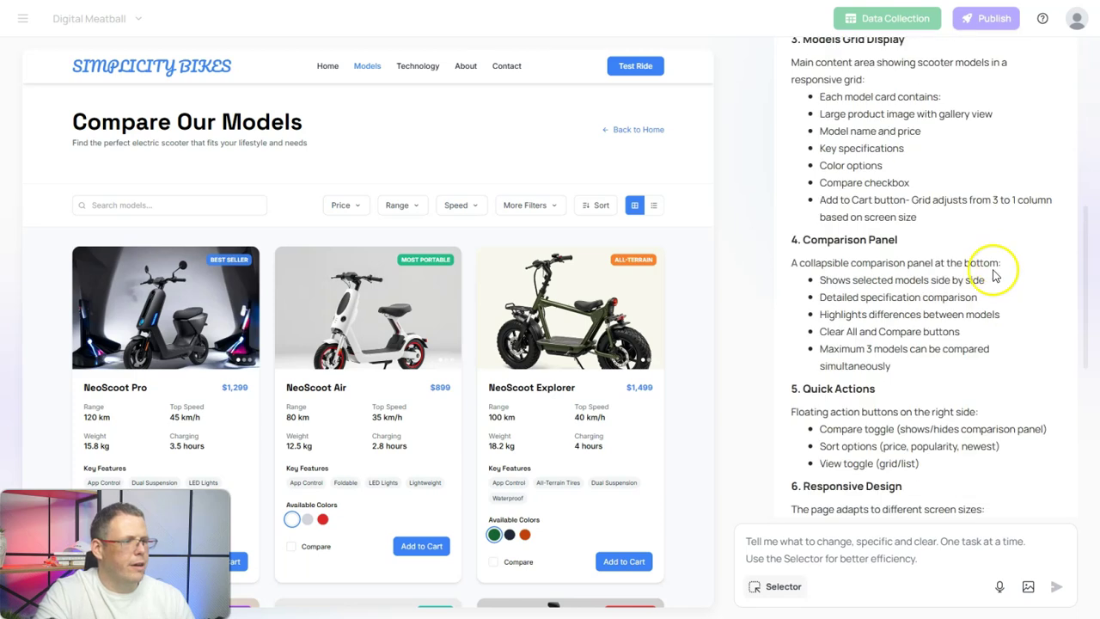
pyautogui.scroll(-3, 872, 161)
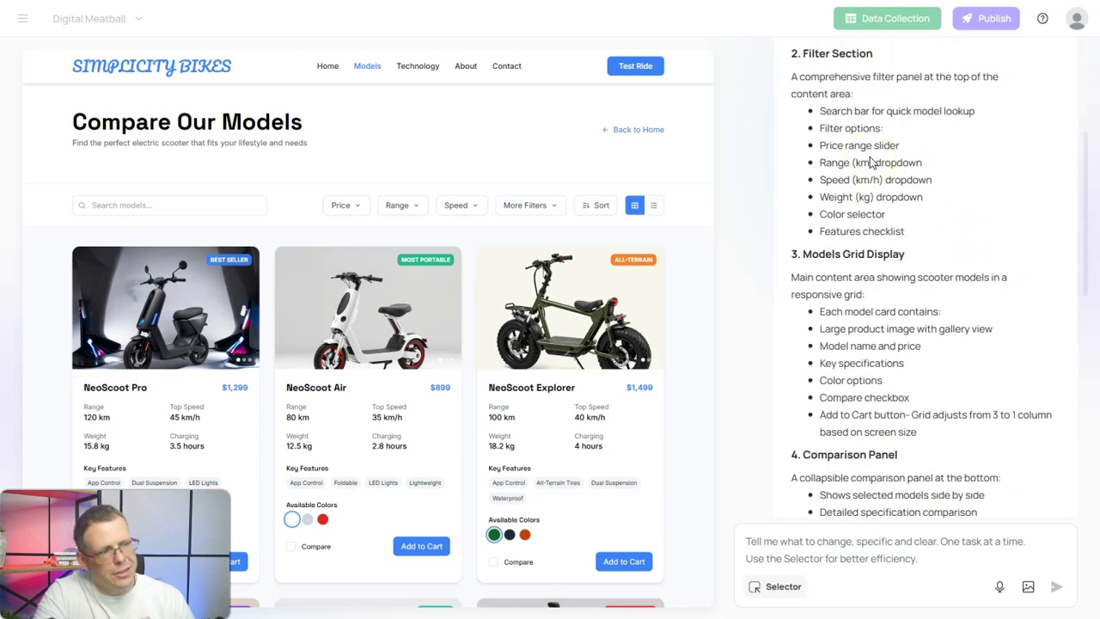
pyautogui.scroll(-2, 870, 176)
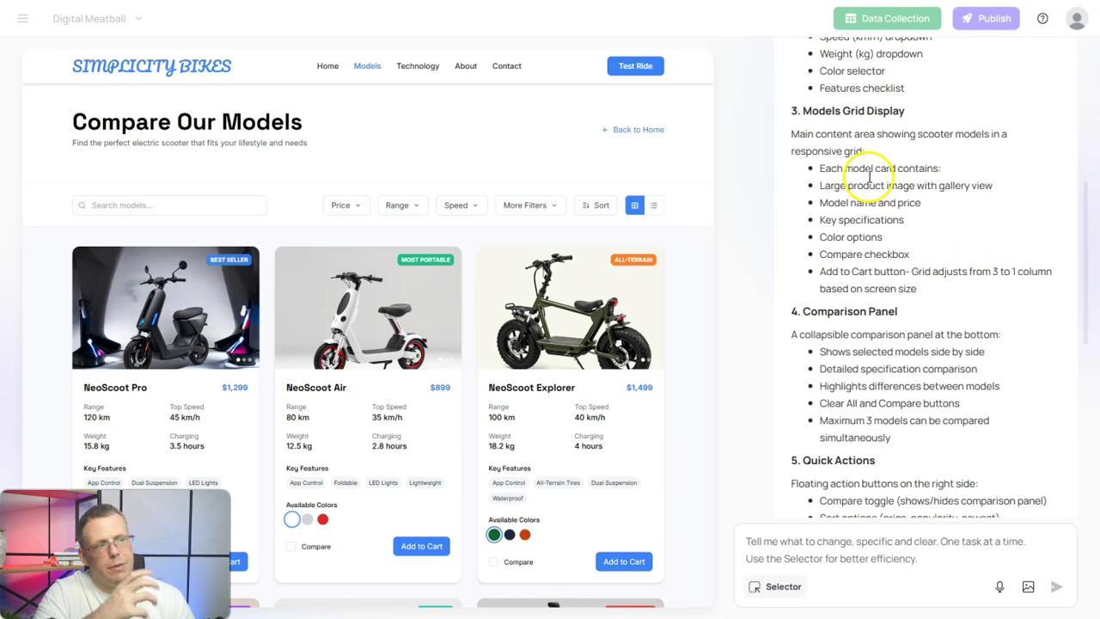
pyautogui.scroll(-1, 870, 177)
pyautogui.scroll(-1, 344, 442)
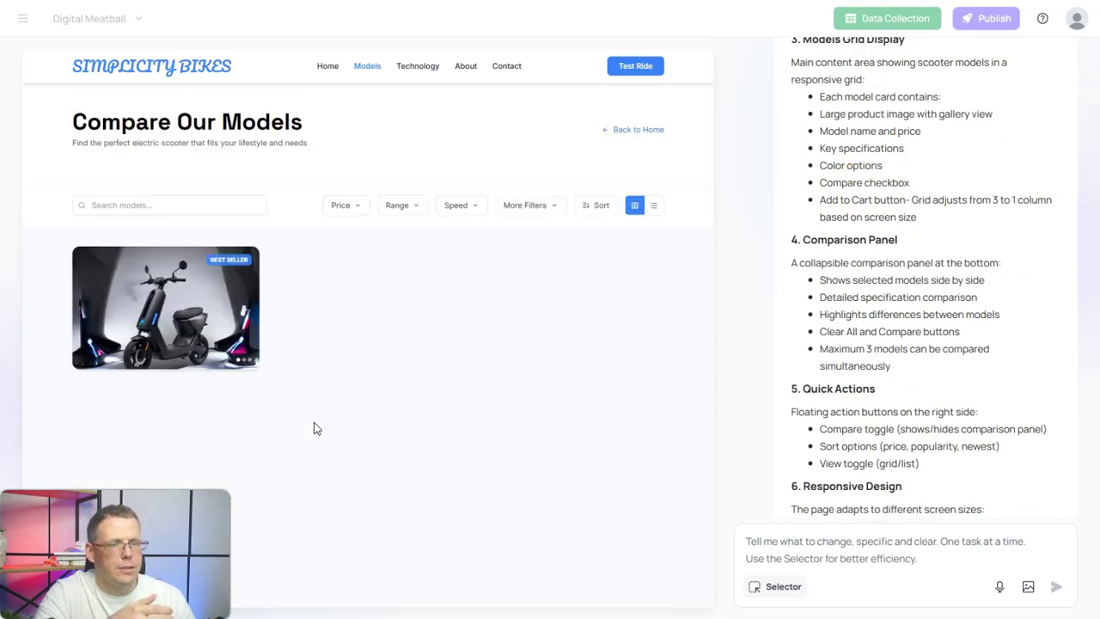
# Examine the scooter cards on the generated Compare Our Models page, from NeoScoot Pro to NeoScoot Sport.
pyautogui.scroll(-1, 327, 335)
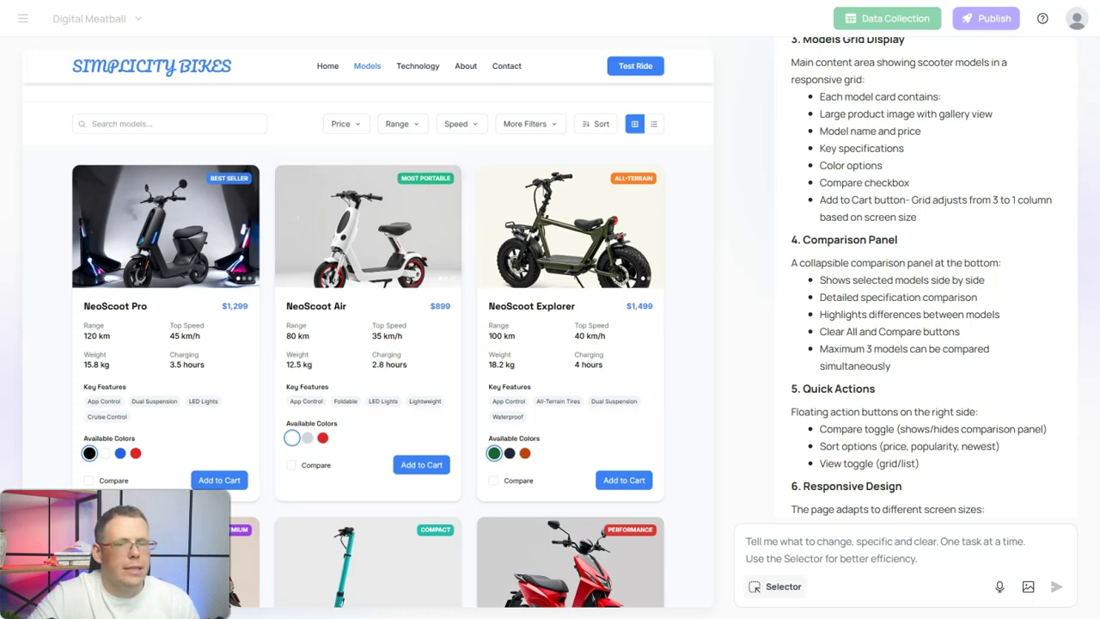
pyautogui.scroll(-1, 601, 372)
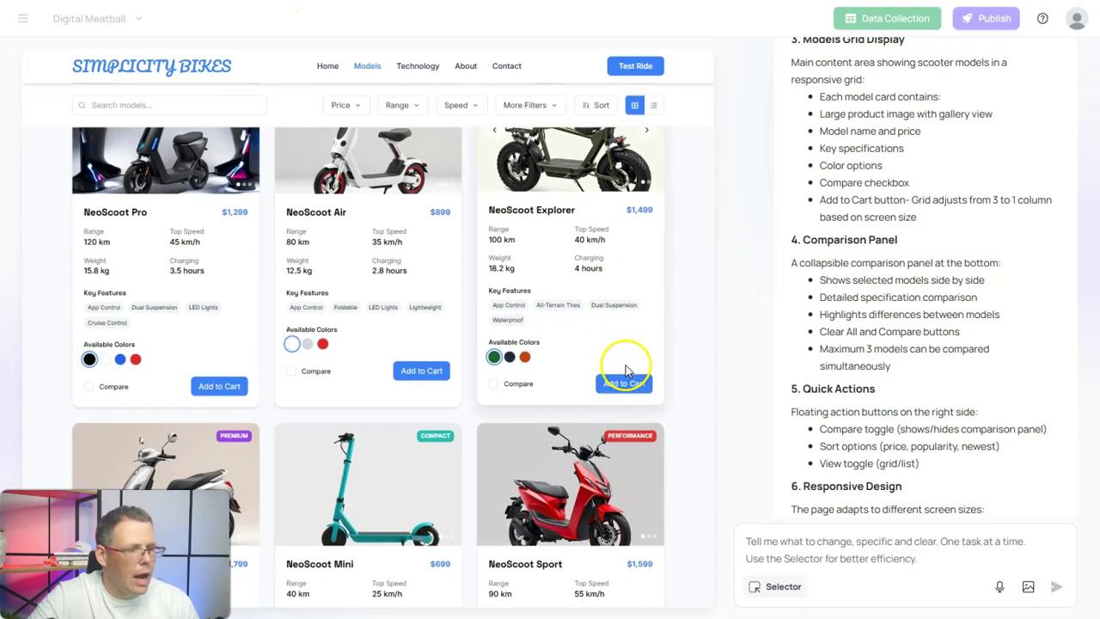
pyautogui.scroll(-4, 601, 361)
pyautogui.scroll(3, 458, 324)
pyautogui.scroll(5, 458, 324)
pyautogui.scroll(-5, 451, 325)
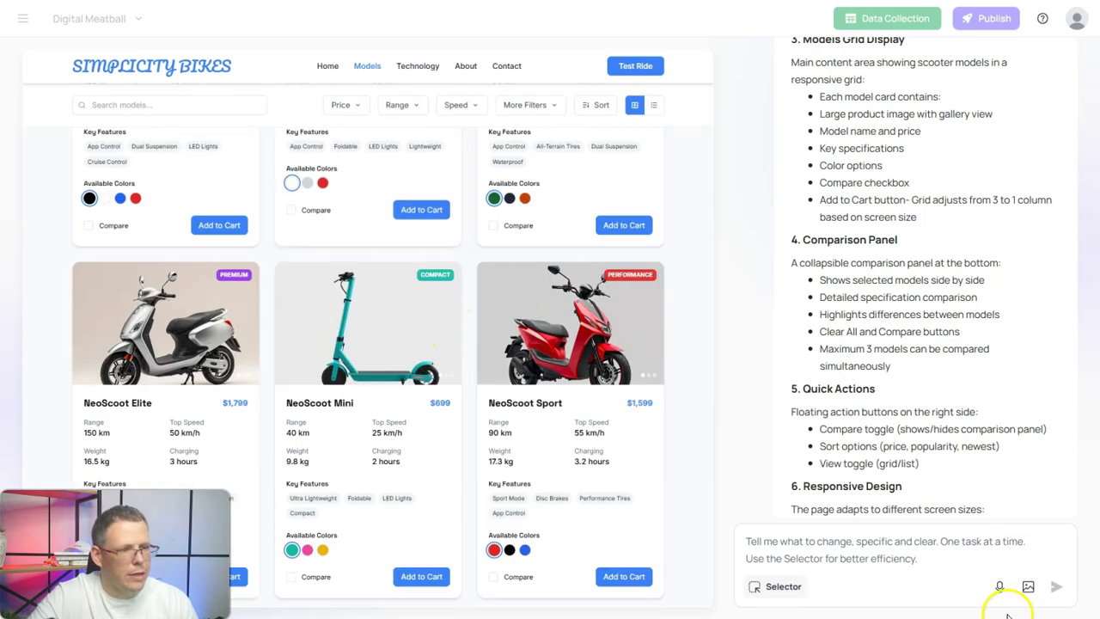
pyautogui.scroll(3, 643, 318)
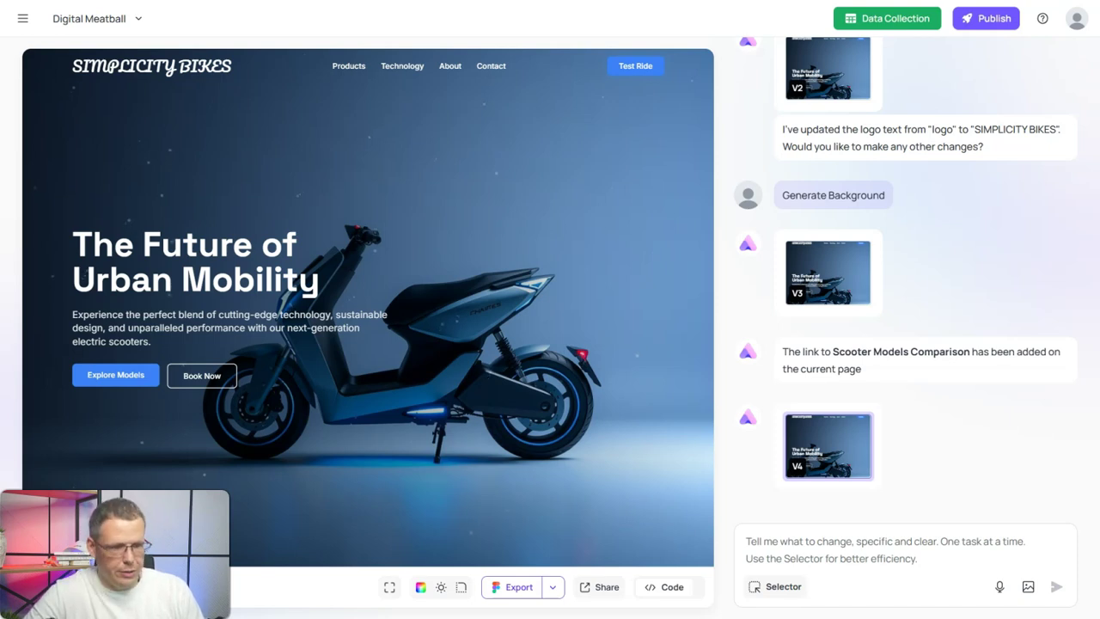
# Request a page change with the prompt "I want it to be more intense - there should be more particles, moving at a higher speed".
pyautogui.click(837, 547)
pyautogui.write('I want it to be more intense - there should be more particles, moving at a higher speed')
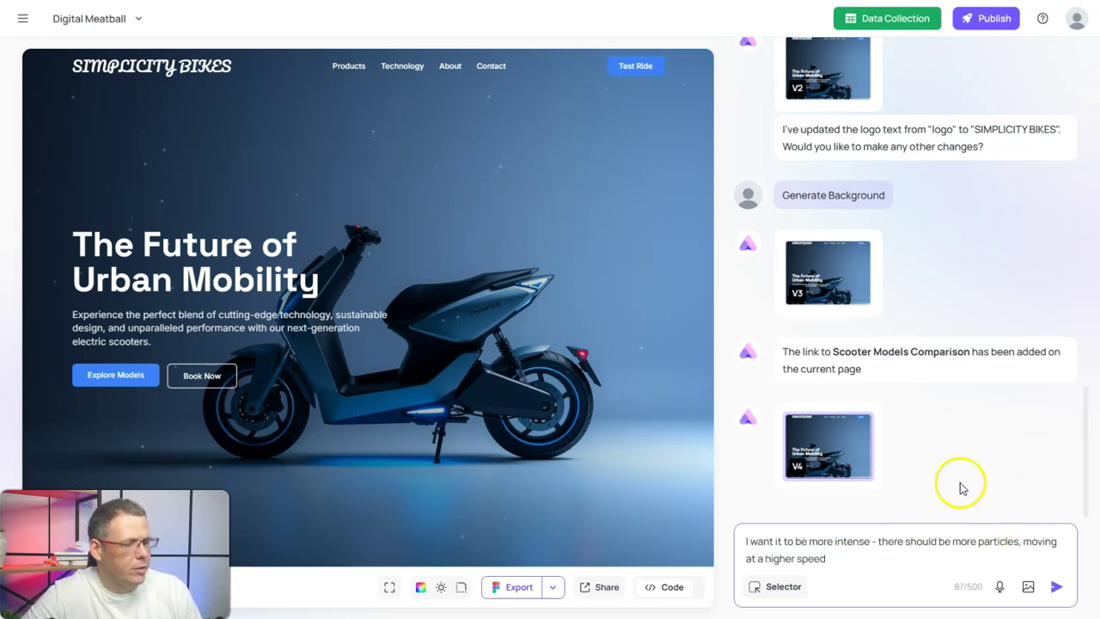
pyautogui.click(1057, 586)
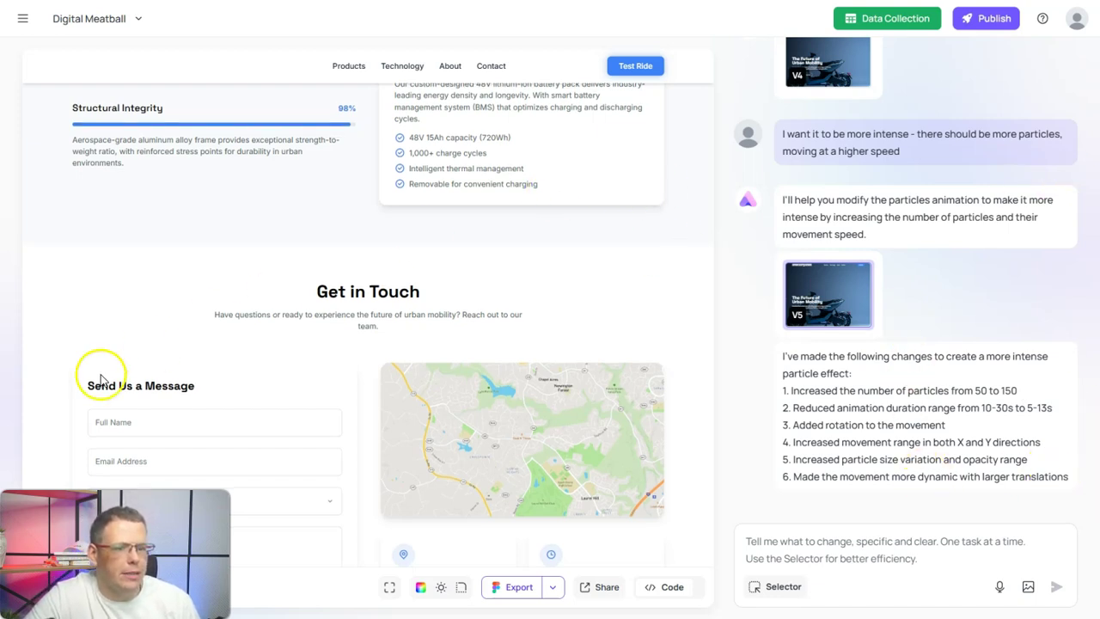
# Enter "test" as the message in the Get in Touch section's contact form and try to send it.
pyautogui.scroll(-2, 101, 378)
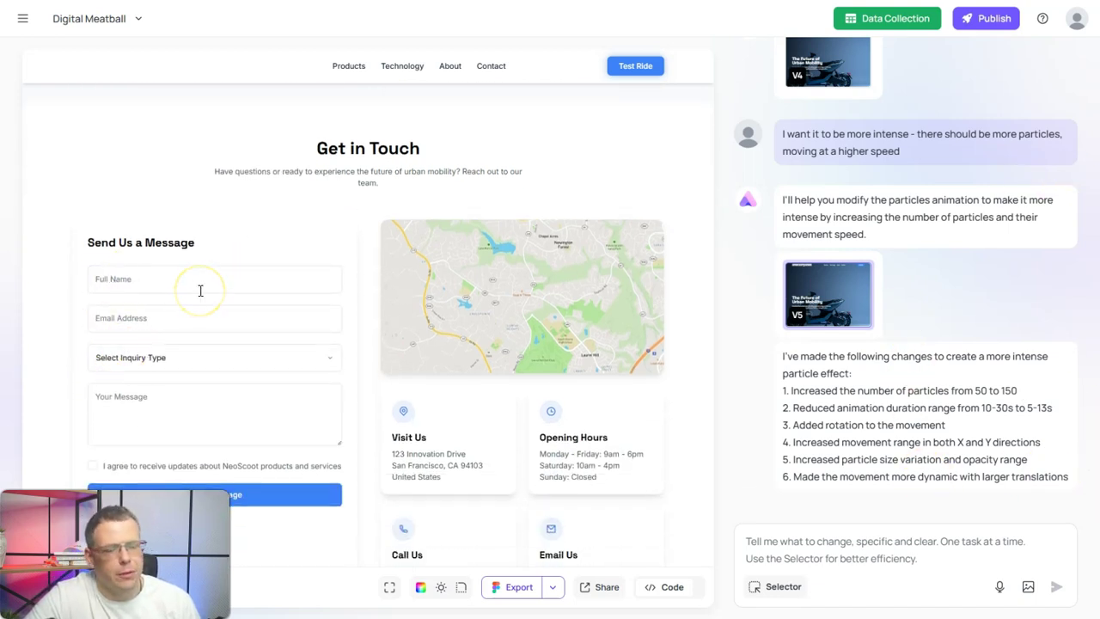
pyautogui.scroll(-2, 214, 307)
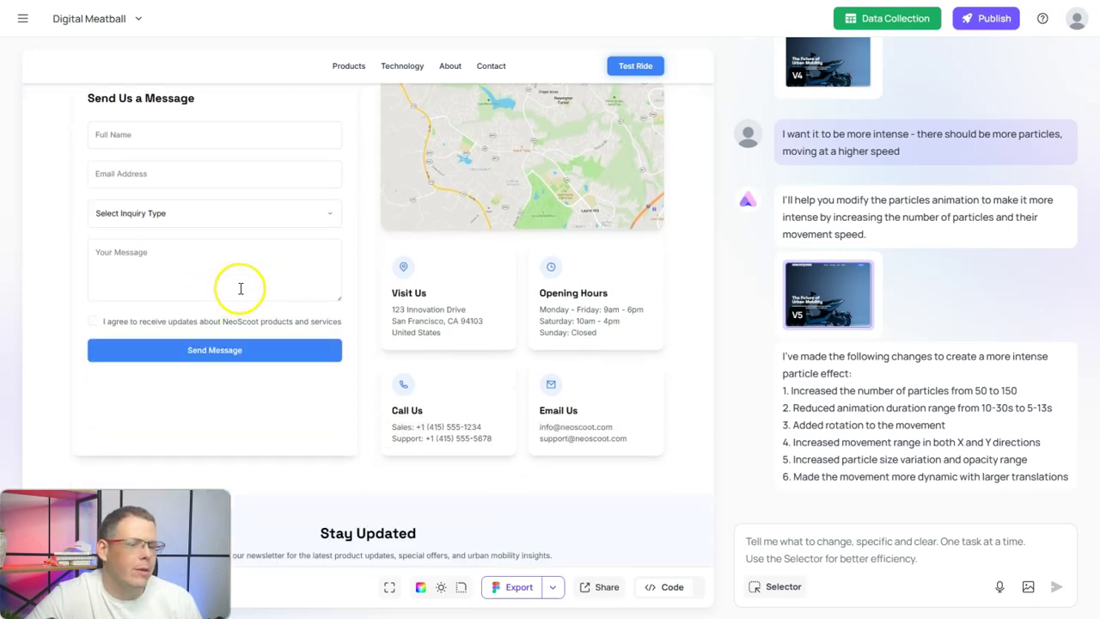
pyautogui.click(260, 274)
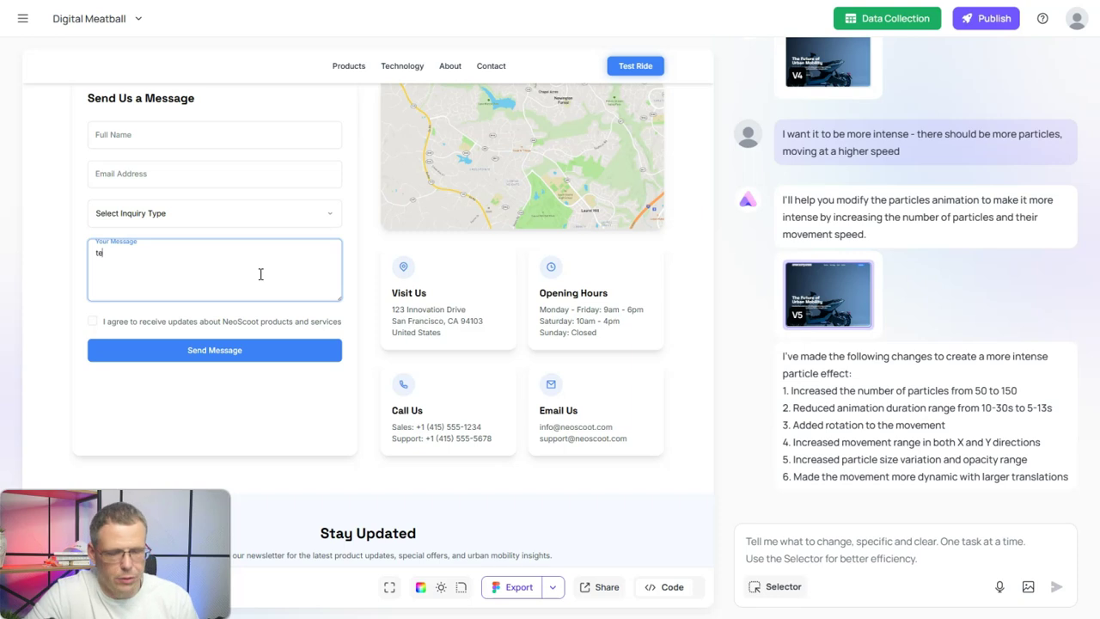
pyautogui.click(225, 351)
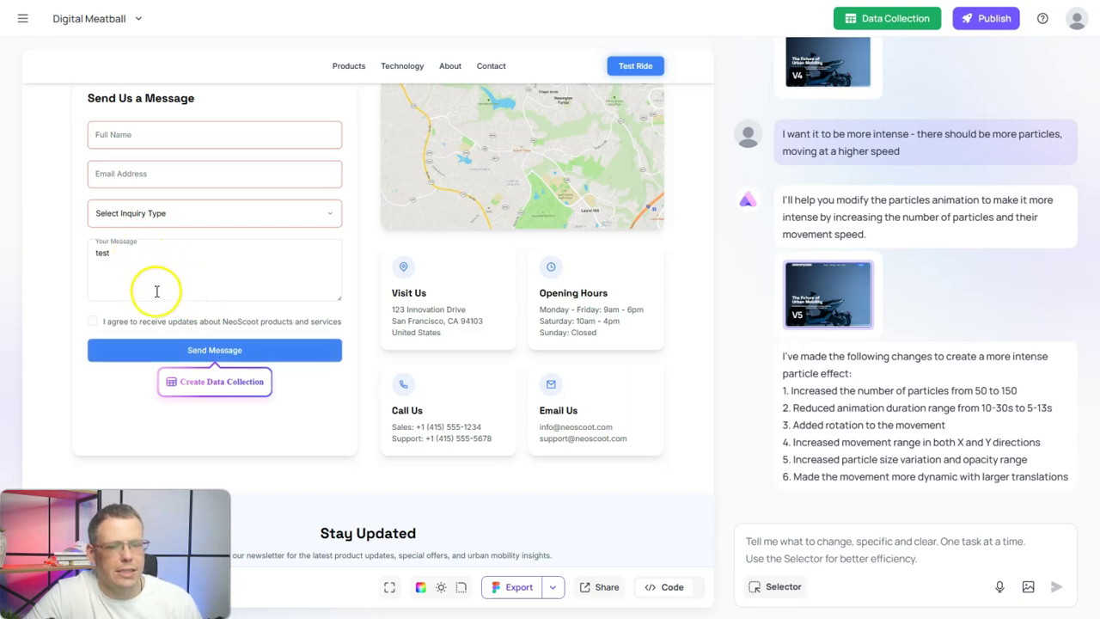
# Create a data collection for the contact form as a new form named "TEST" and save it.
pyautogui.click(226, 382)
pyautogui.click(595, 437)
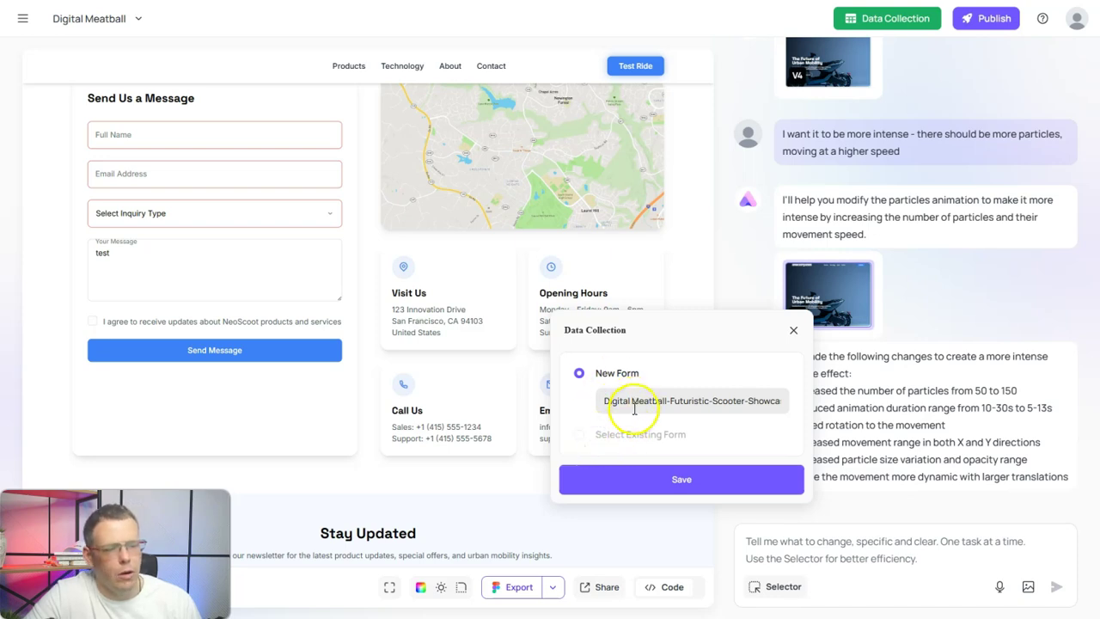
pyautogui.moveTo(605, 401); pyautogui.dragTo(798, 402)
pyautogui.write('Dd')
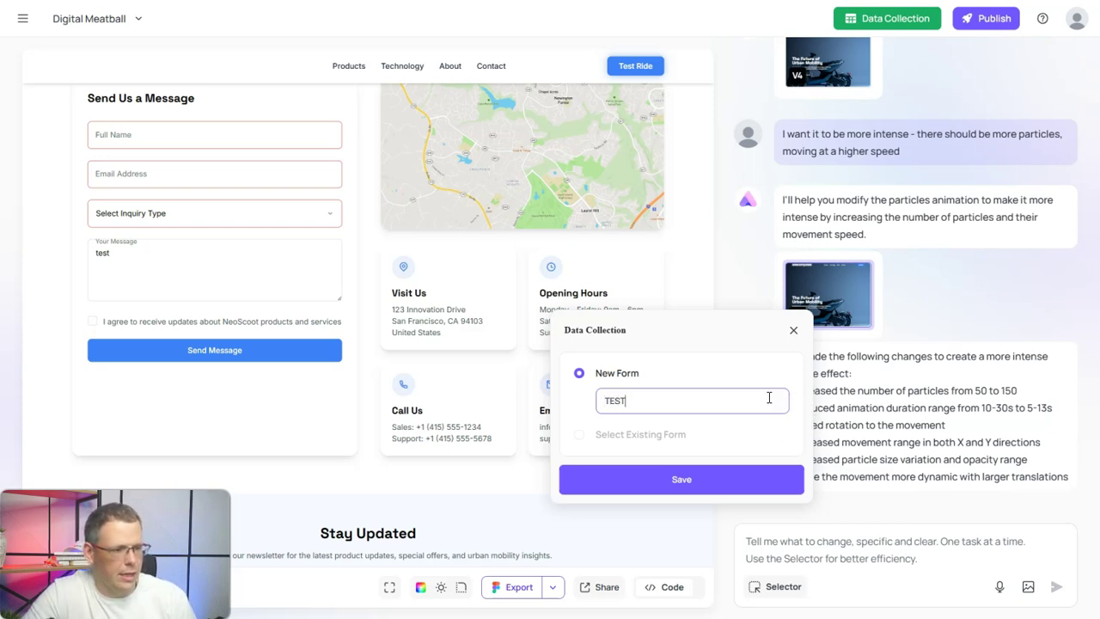
pyautogui.click(736, 472)
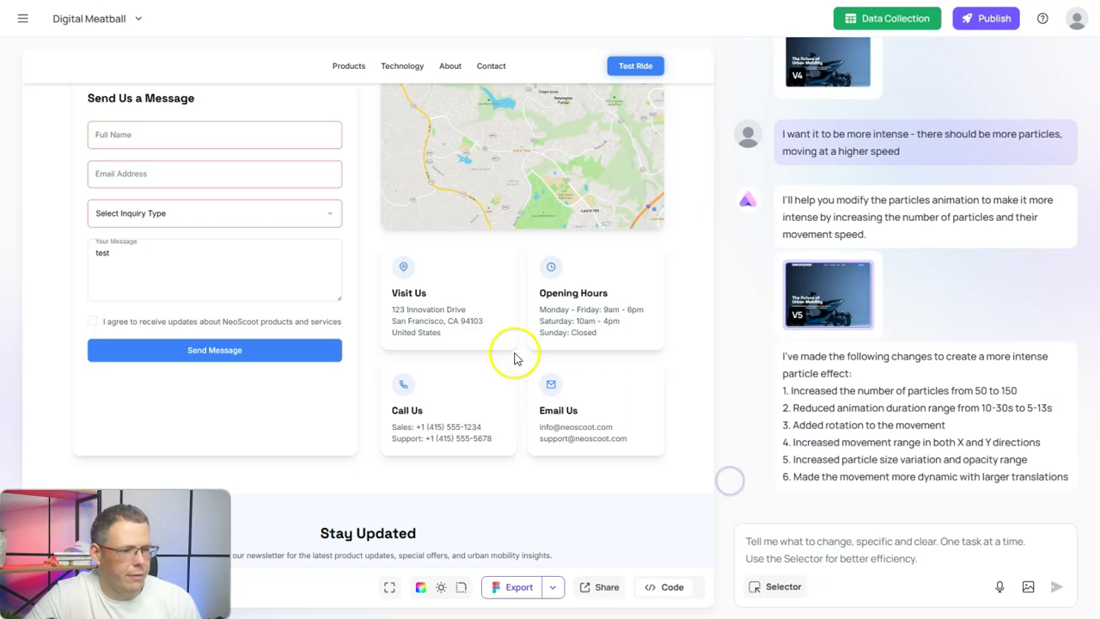
pyautogui.scroll(1, 331, 273)
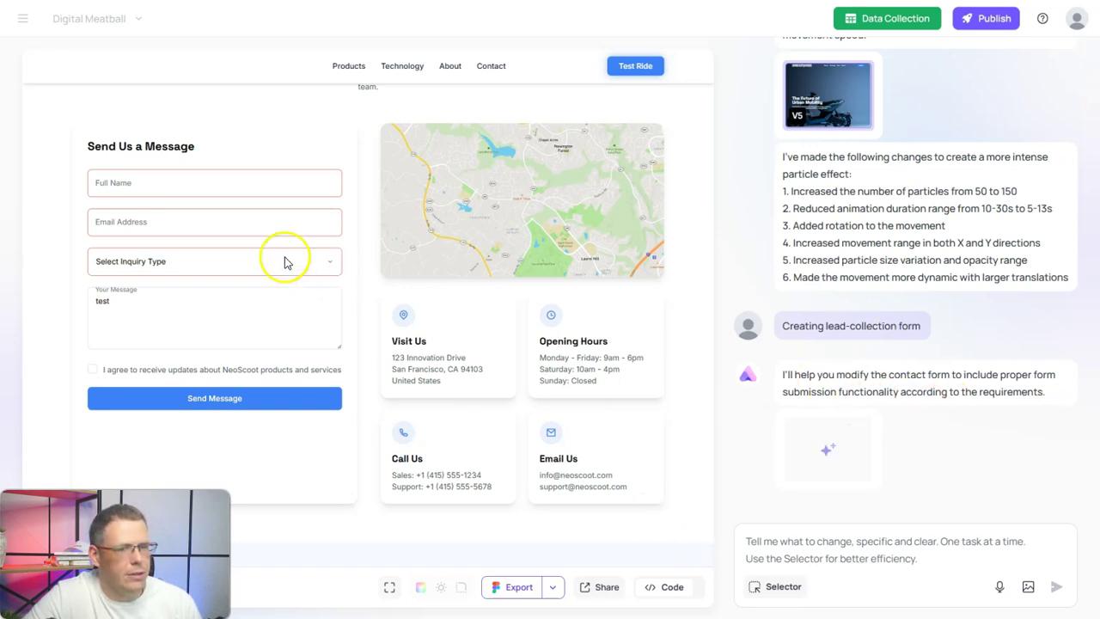
pyautogui.click(216, 310)
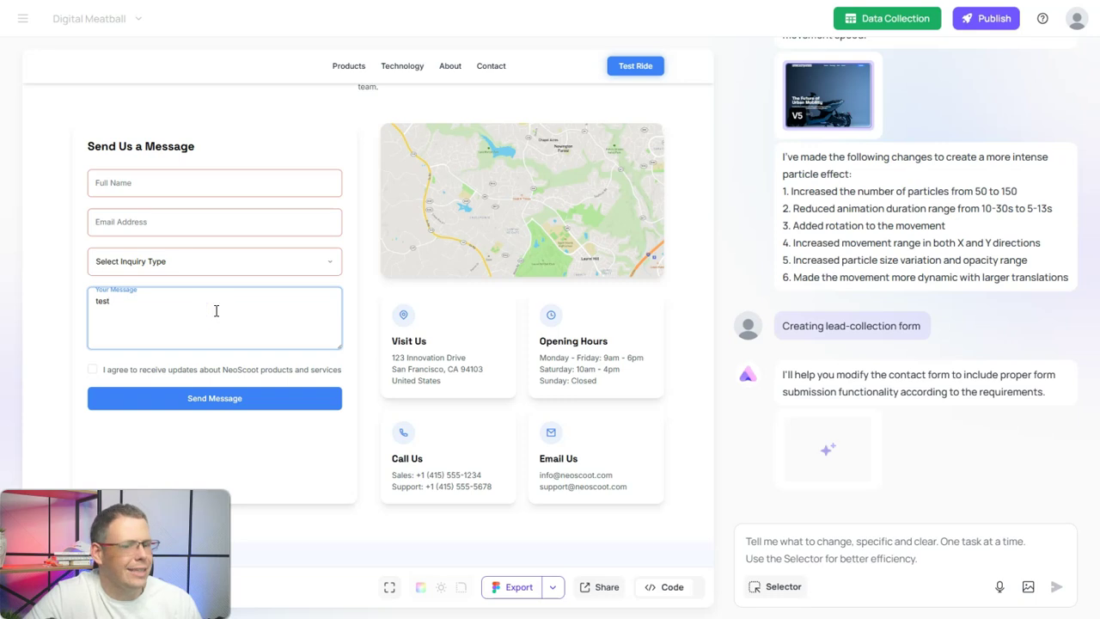
pyautogui.click(206, 410)
pyautogui.click(174, 314)
pyautogui.click(201, 402)
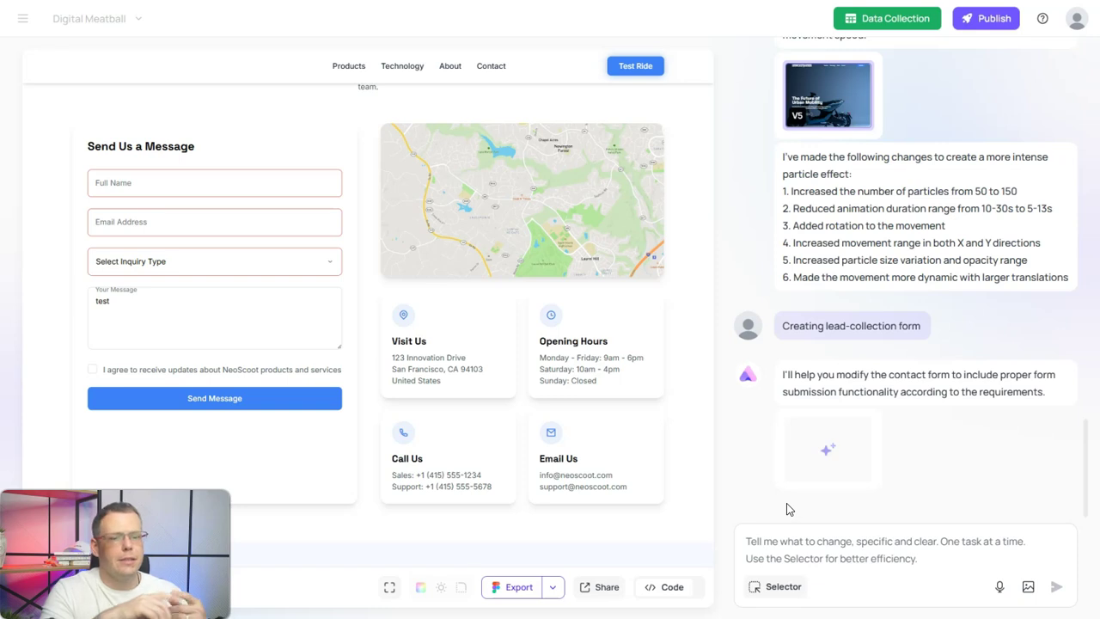
pyautogui.scroll(3, 770, 510)
pyautogui.scroll(1, 670, 522)
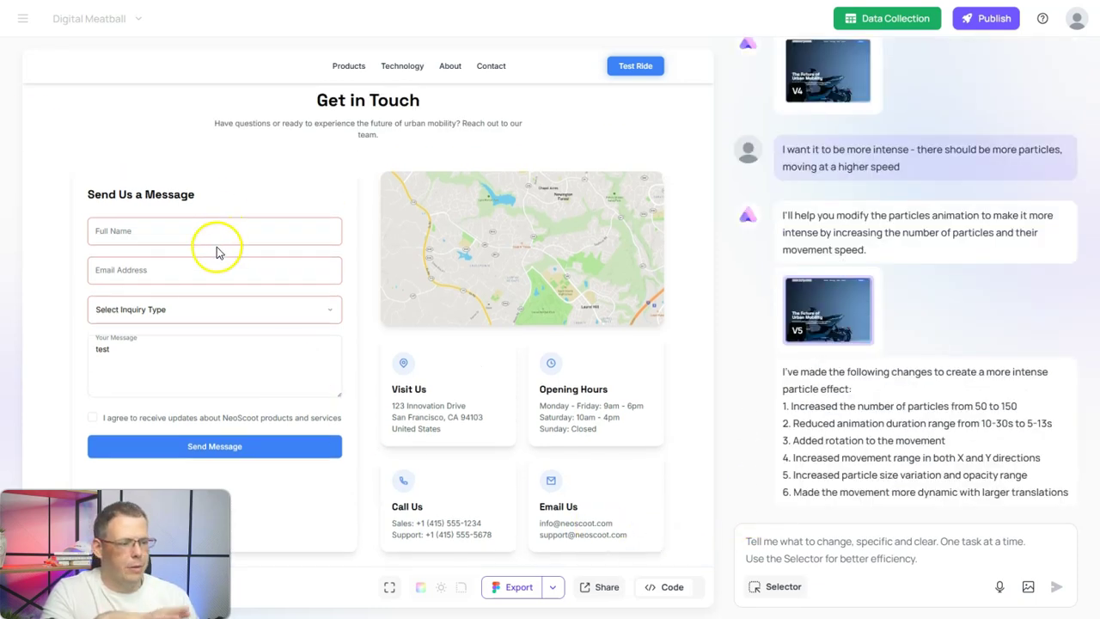
pyautogui.scroll(-3, 915, 408)
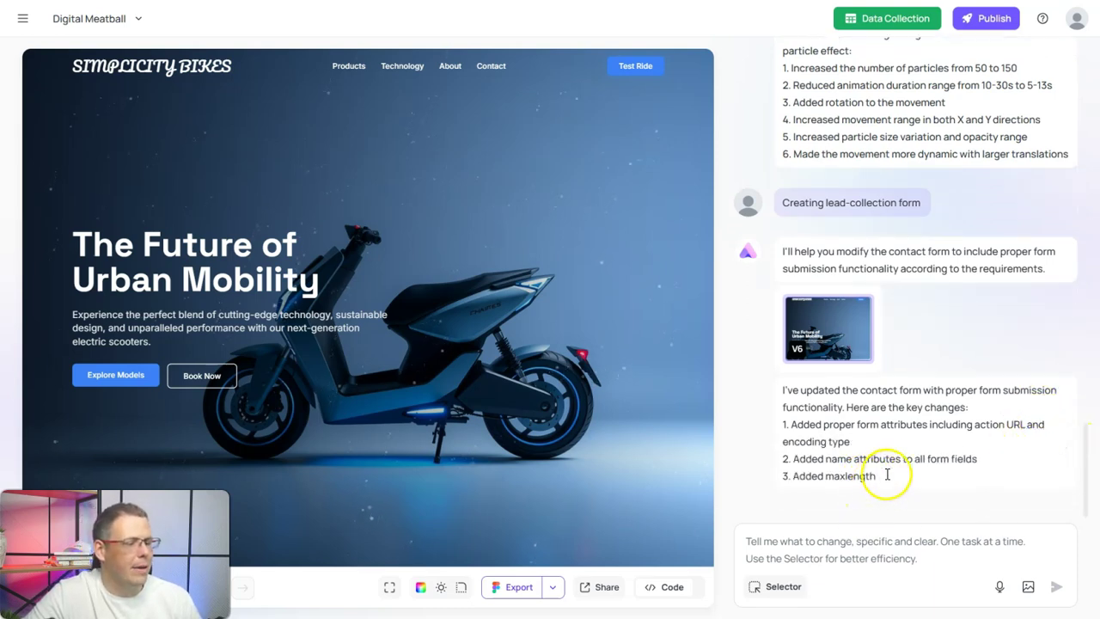
# Inspect the updated contact form in the Get in Touch section, including the choices for the inquiry type.
pyautogui.scroll(-20, 577, 348)
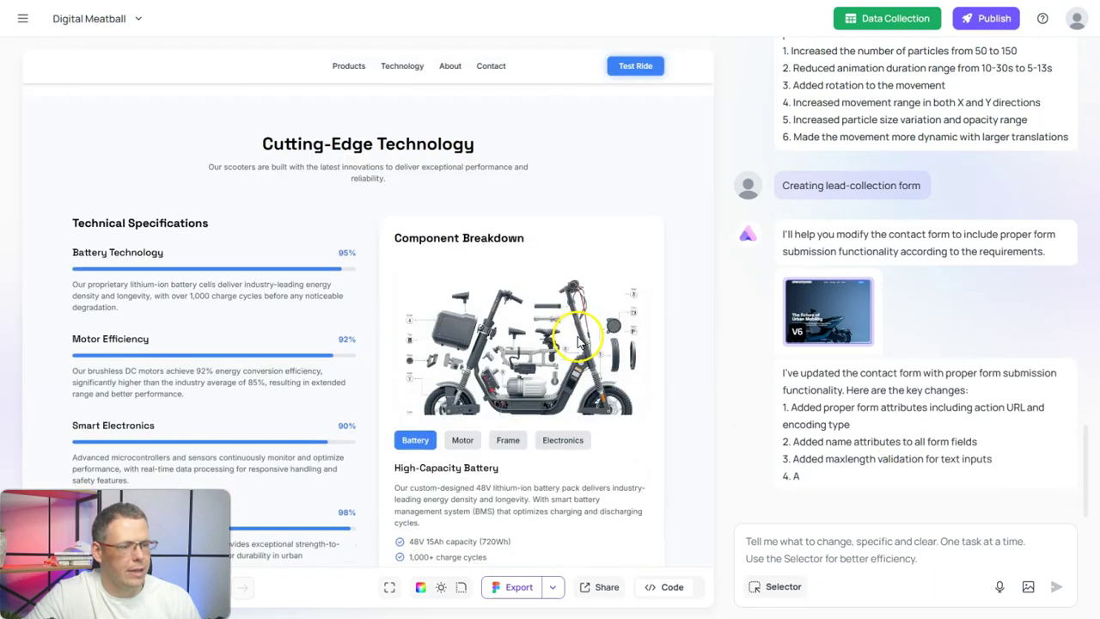
pyautogui.scroll(-3, 578, 340)
pyautogui.scroll(5, 580, 340)
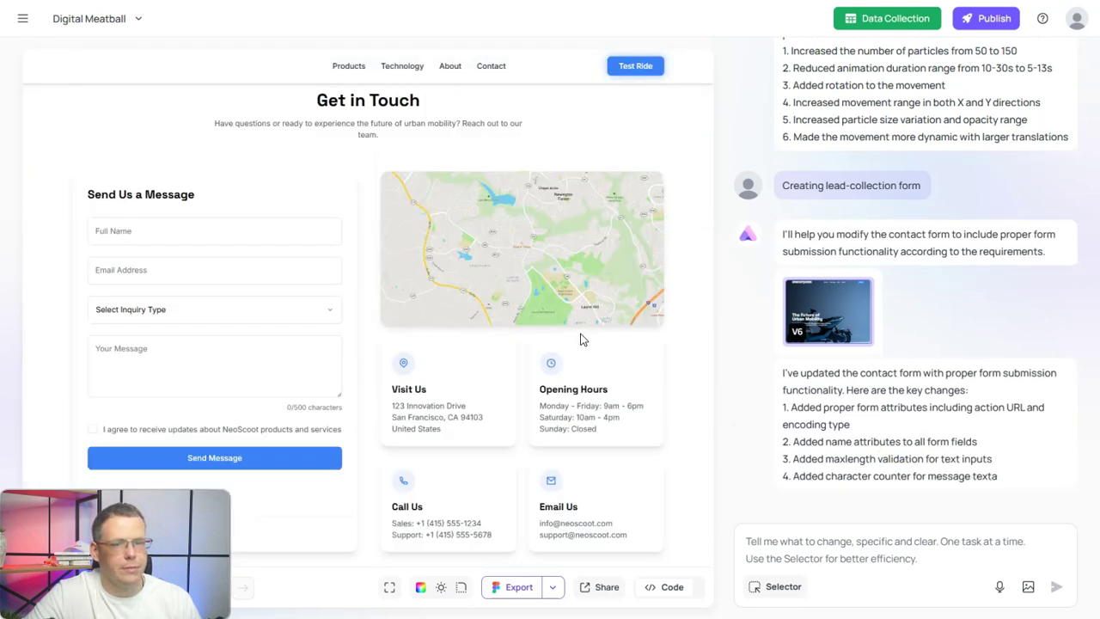
pyautogui.click(196, 311)
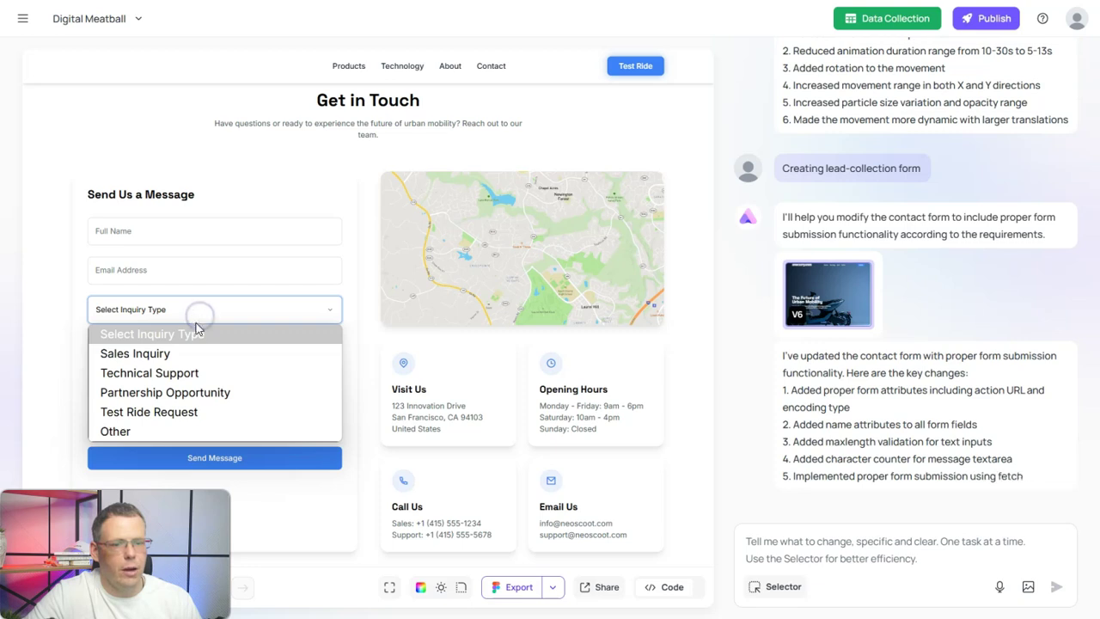
pyautogui.click(199, 211)
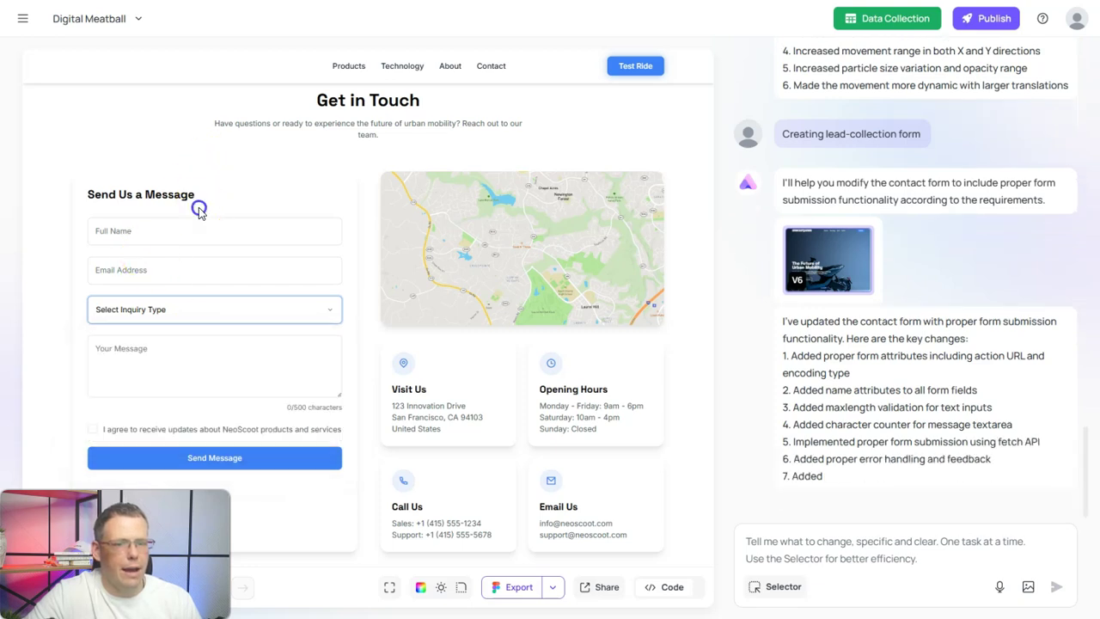
# View the TEST form's collected leads on the data collection page and return to the website editor.
pyautogui.click(871, 18)
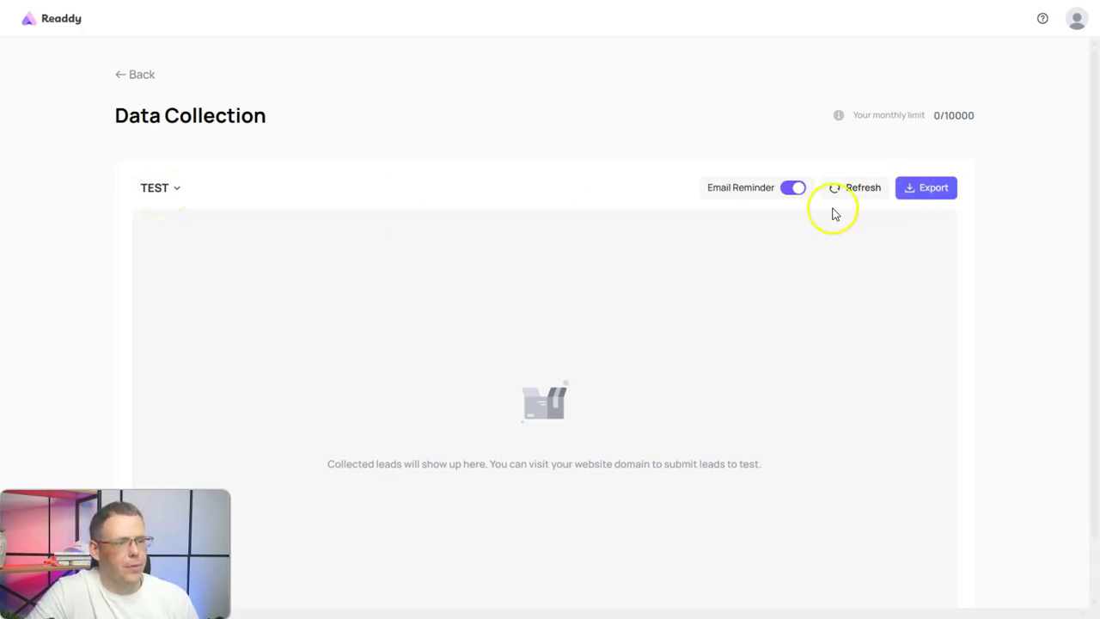
pyautogui.click(147, 78)
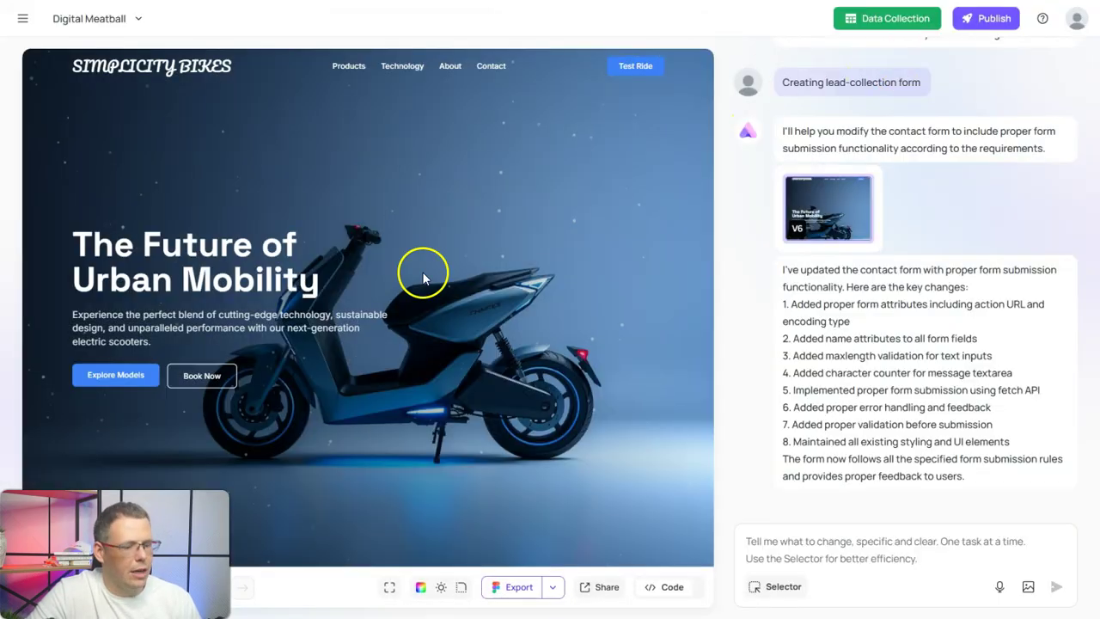
# Look at the export options available for the scooter page and close them again.
pyautogui.scroll(-2, 501, 442)
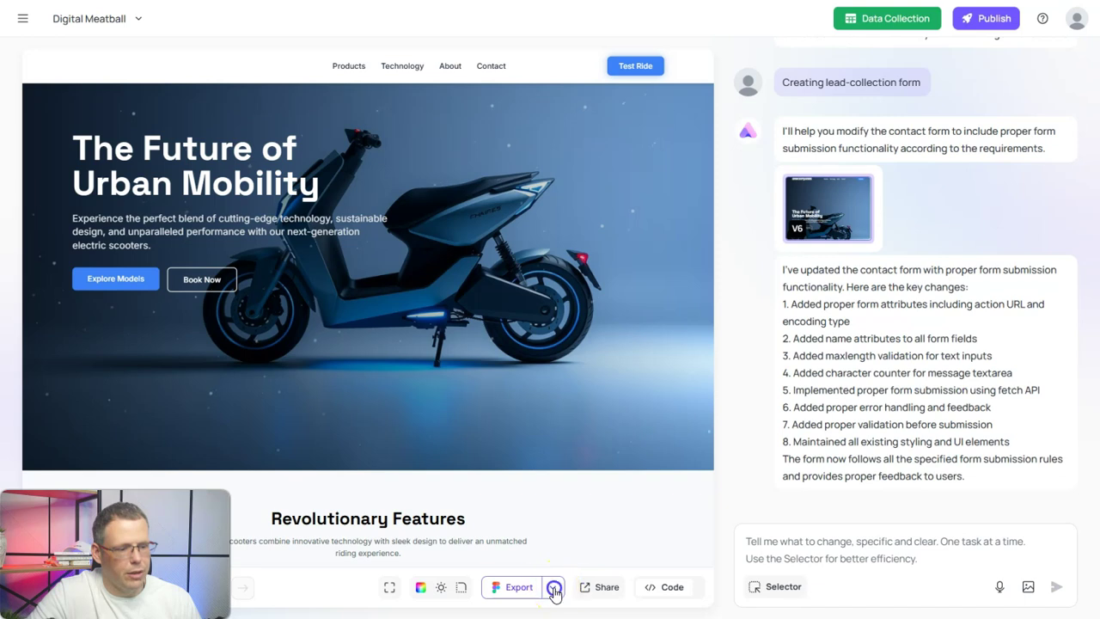
pyautogui.click(554, 587)
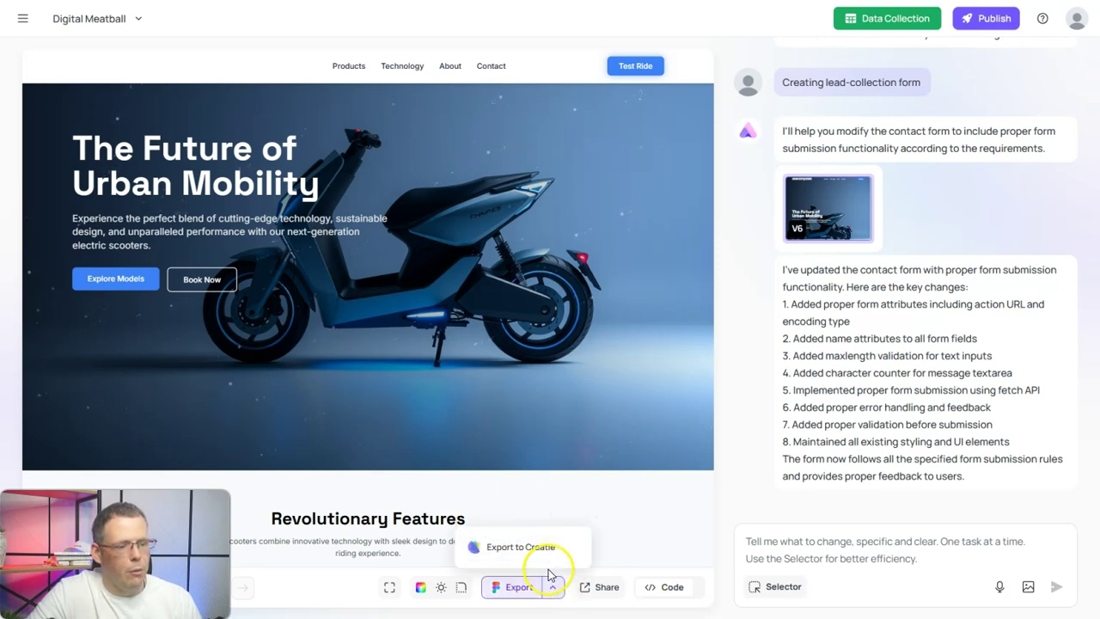
pyautogui.click(508, 596)
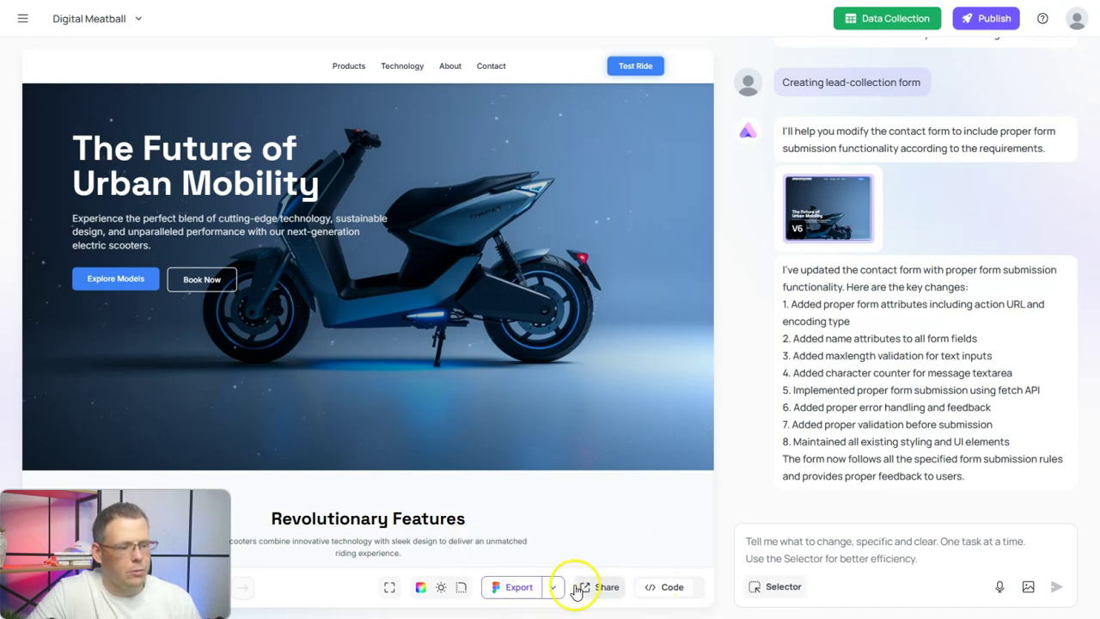
# View the scooter page's HTML code and close the code view again.
pyautogui.click(668, 590)
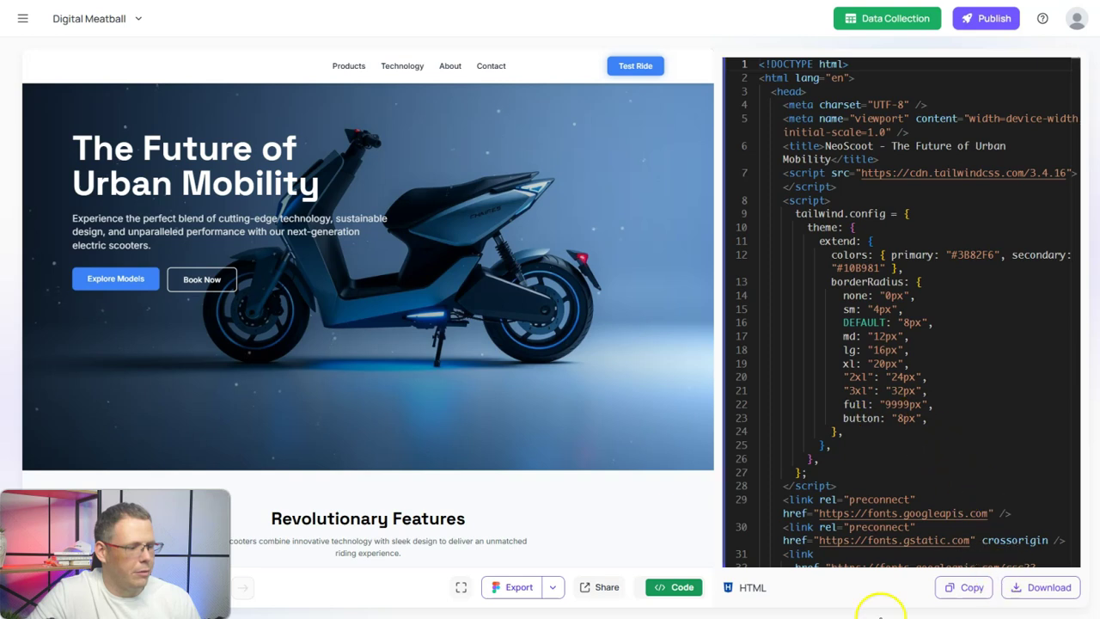
pyautogui.click(651, 592)
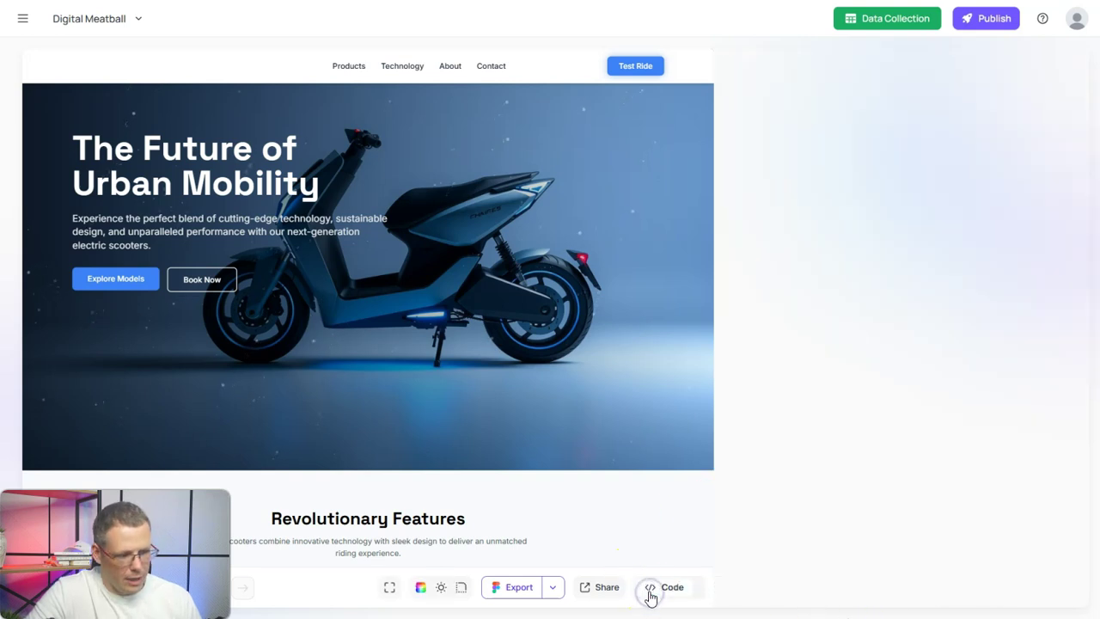
# Open the shareable full-page version of the scooter website and look through its sections from the hero down and back.
pyautogui.click(604, 588)
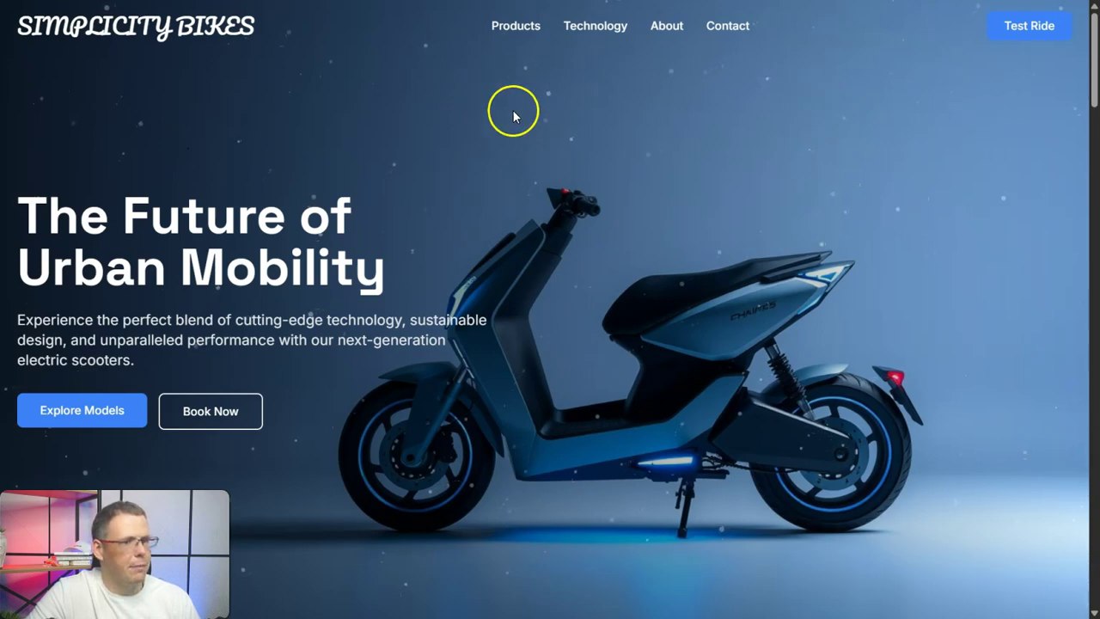
pyautogui.scroll(-2, 713, 221)
pyautogui.scroll(-20, 714, 216)
pyautogui.scroll(8, 739, 215)
pyautogui.scroll(8, 756, 210)
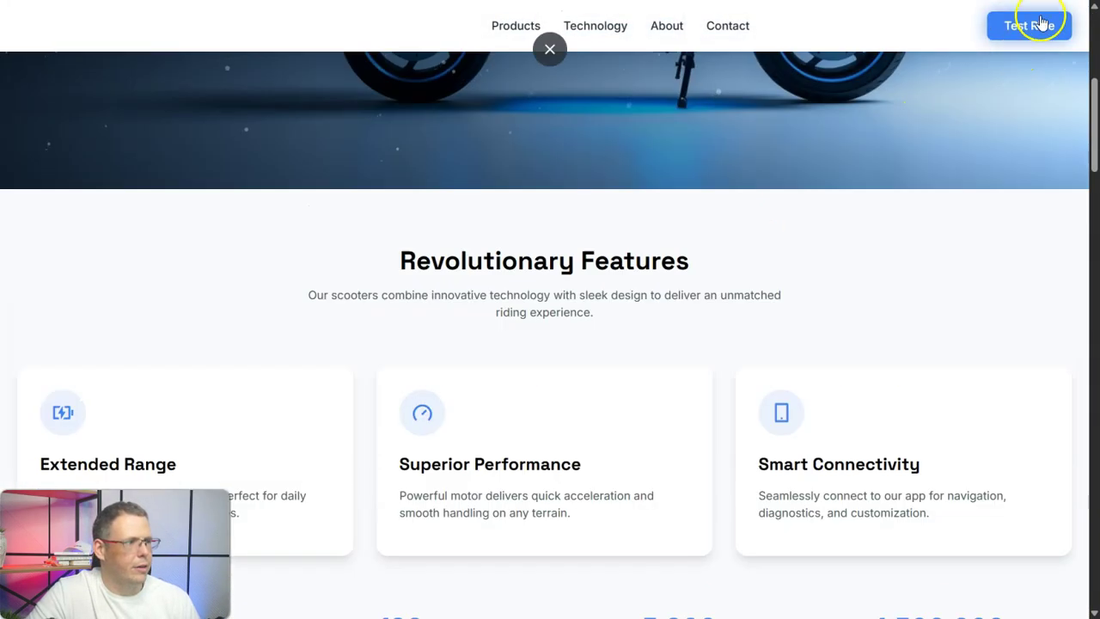
pyautogui.scroll(5, 1024, 61)
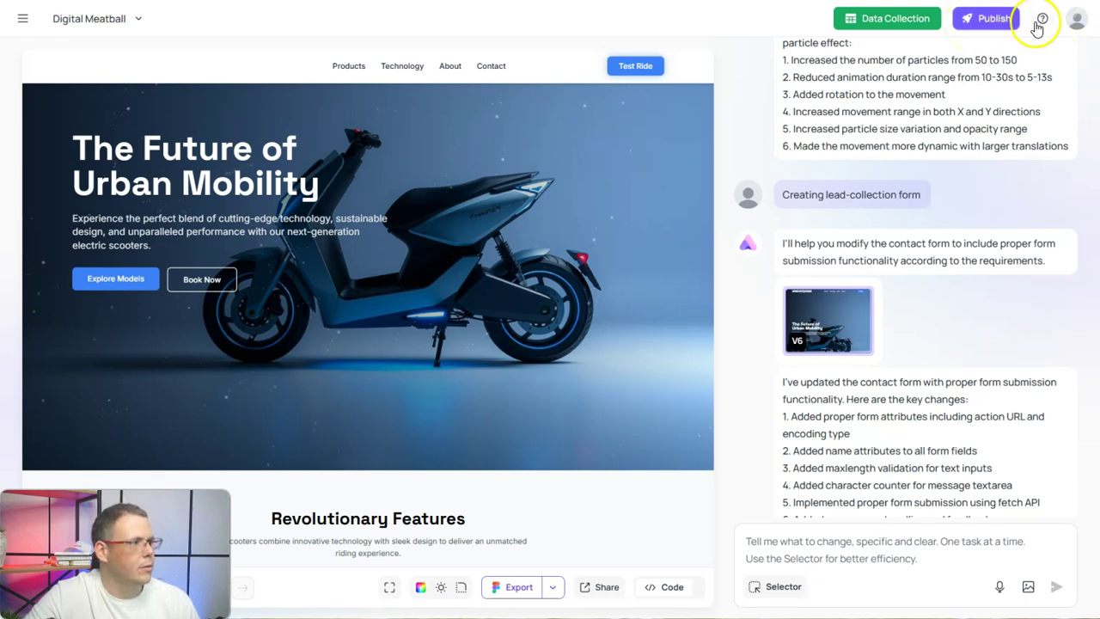
# Try to publish the website, and rename the second of the two Futuristic-Scooter pages in the project as 1.
pyautogui.click(988, 19)
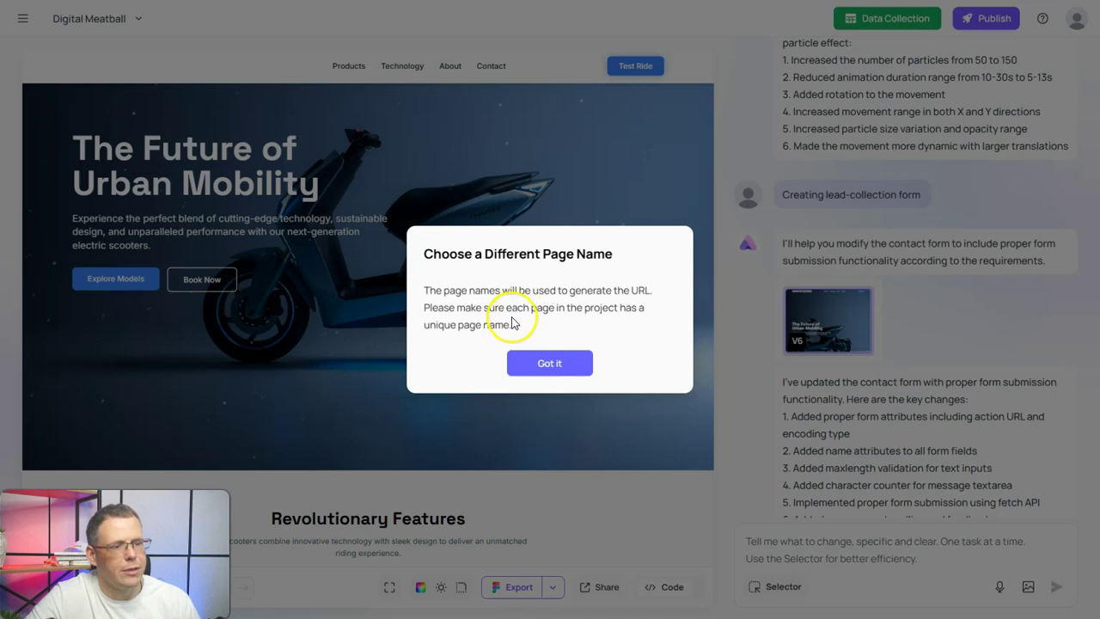
pyautogui.click(554, 363)
pyautogui.click(23, 19)
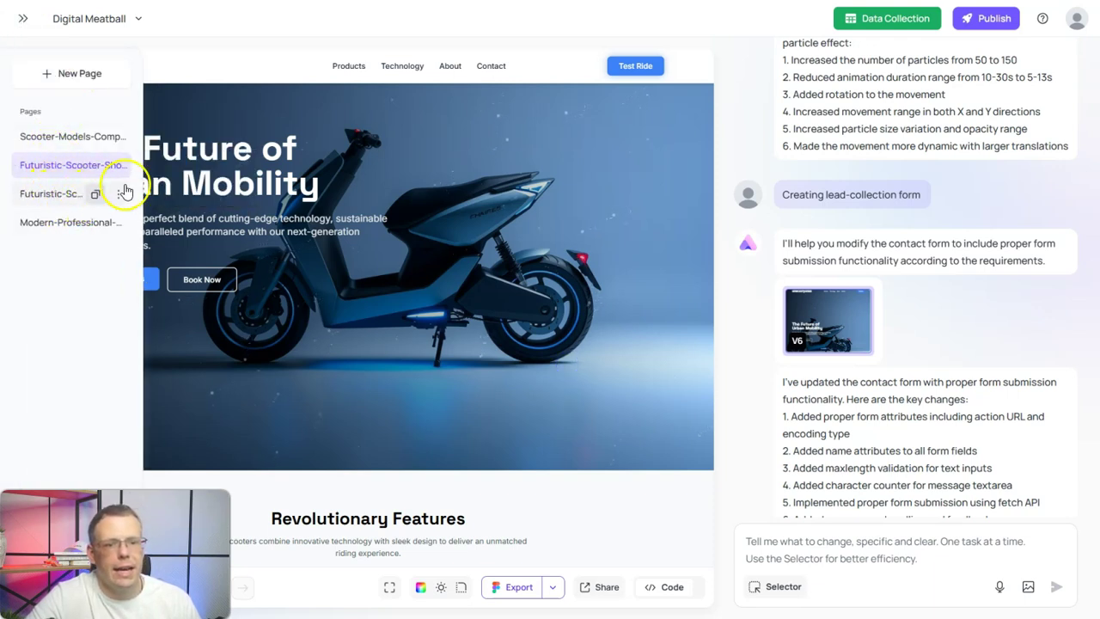
pyautogui.click(122, 195)
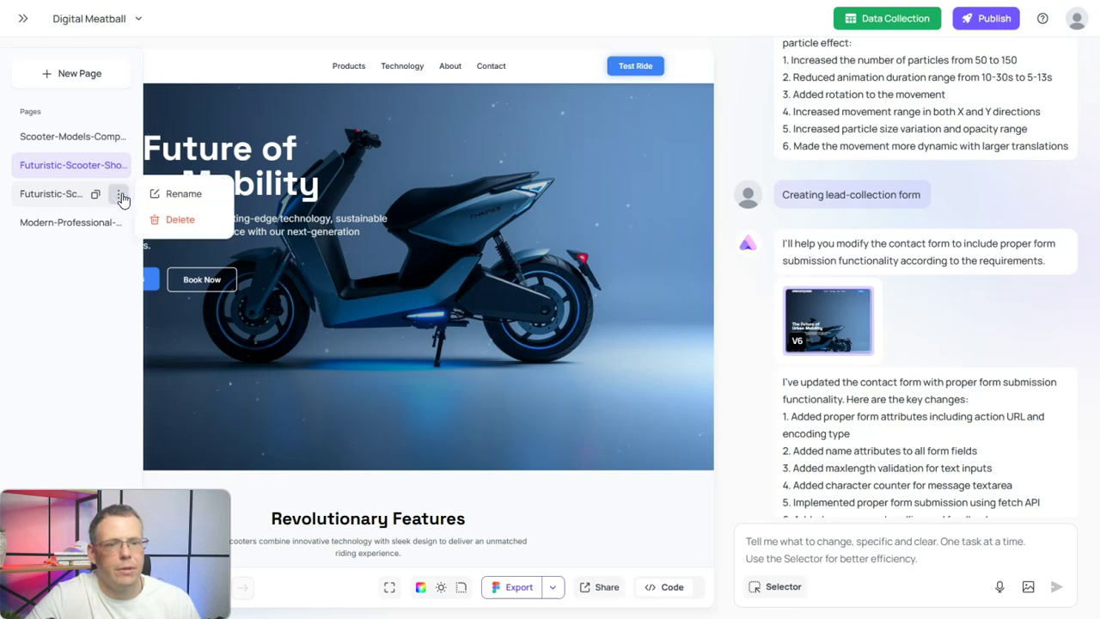
pyautogui.click(172, 193)
pyautogui.write('1')
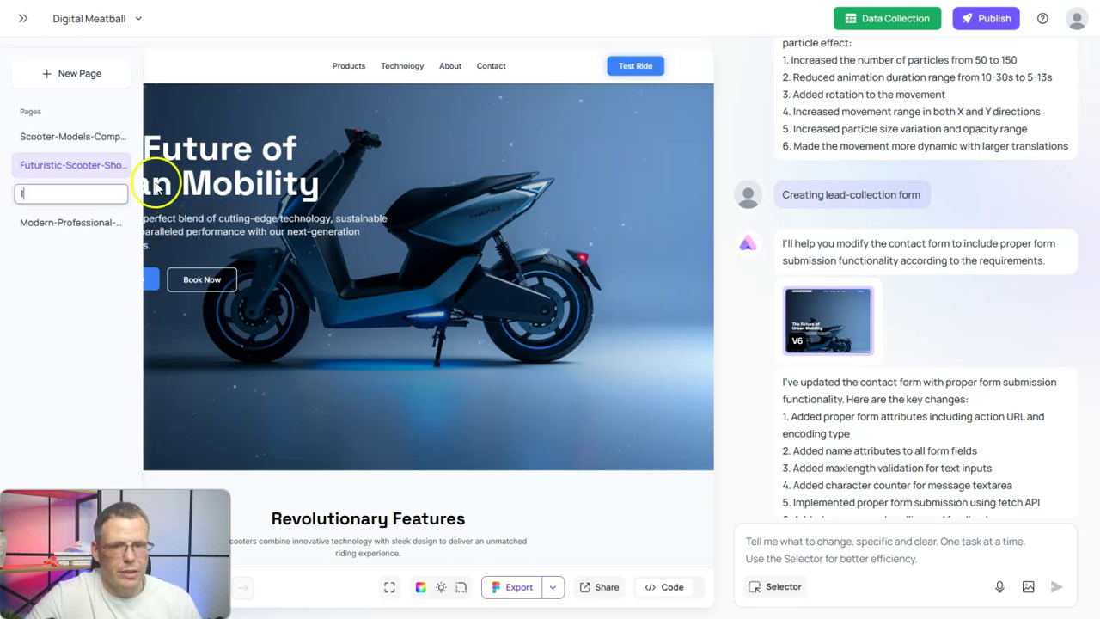
pyautogui.press('Return')
# Rename the scooter models comparison page in the project as 2.
pyautogui.click(65, 135)
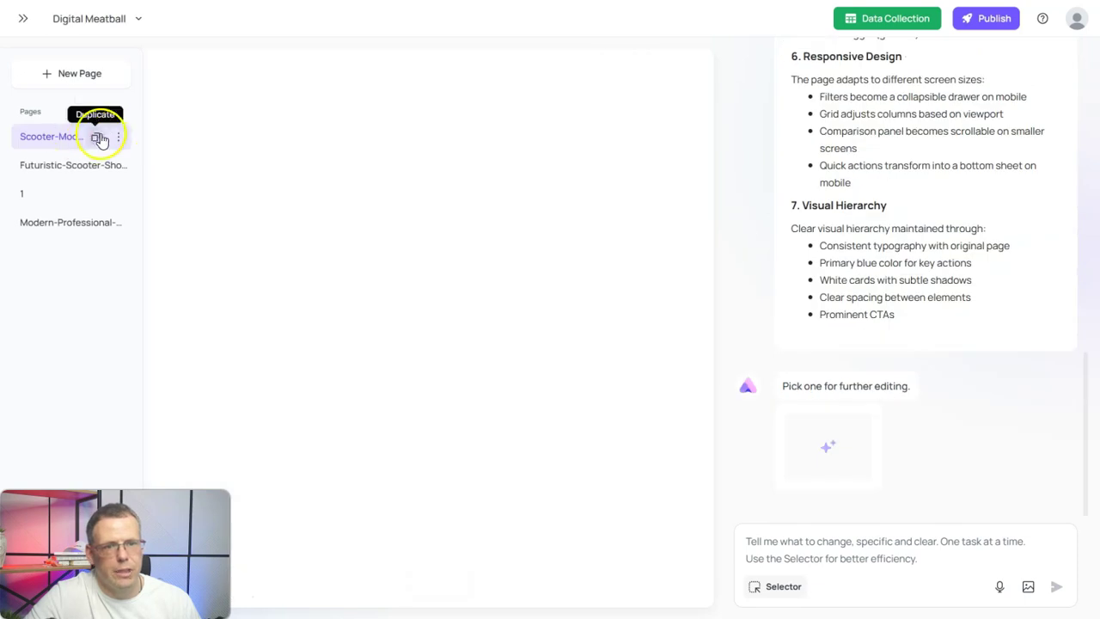
pyautogui.click(117, 136)
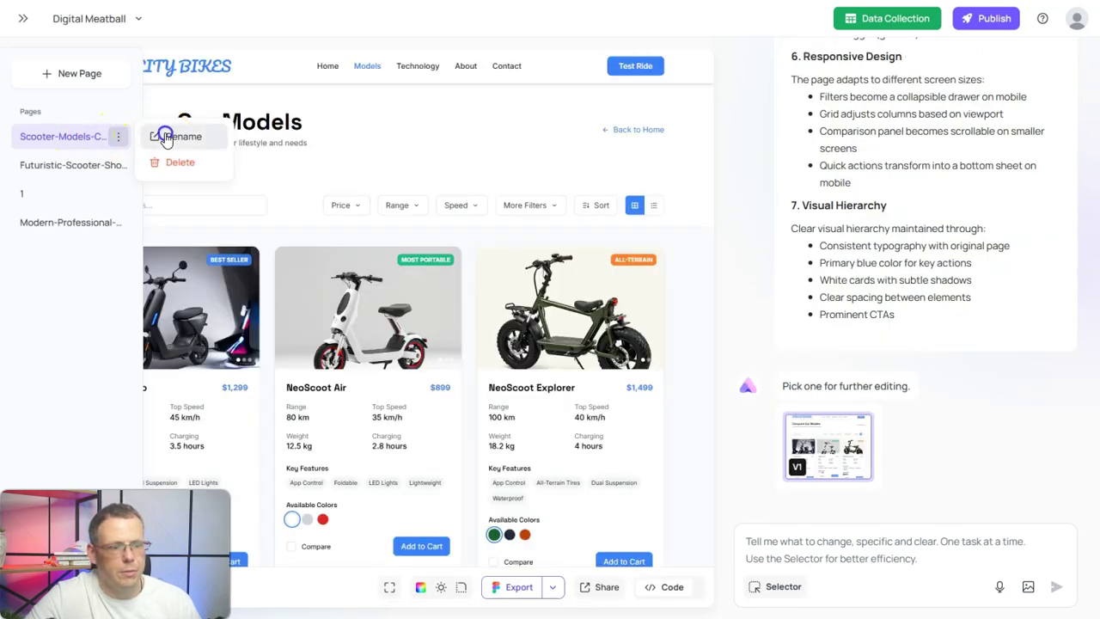
pyautogui.click(154, 138)
pyautogui.write('2')
pyautogui.click(65, 277)
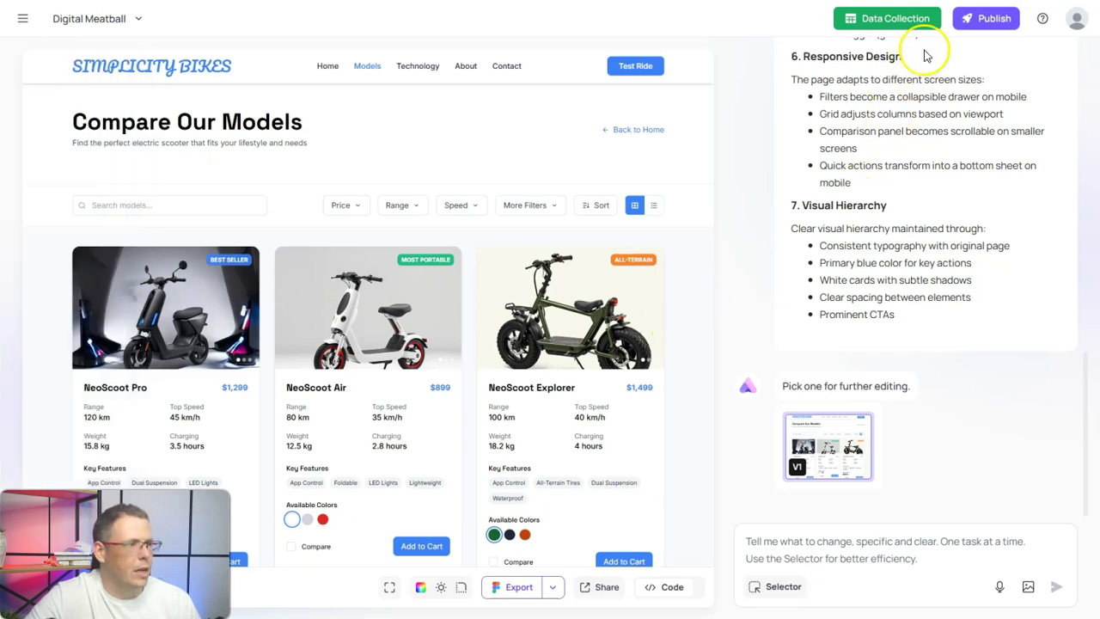
# Examine the project's publishing settings, including the domain connection, DNS record and home page choices, and return to the editor.
pyautogui.click(979, 23)
pyautogui.click(416, 228)
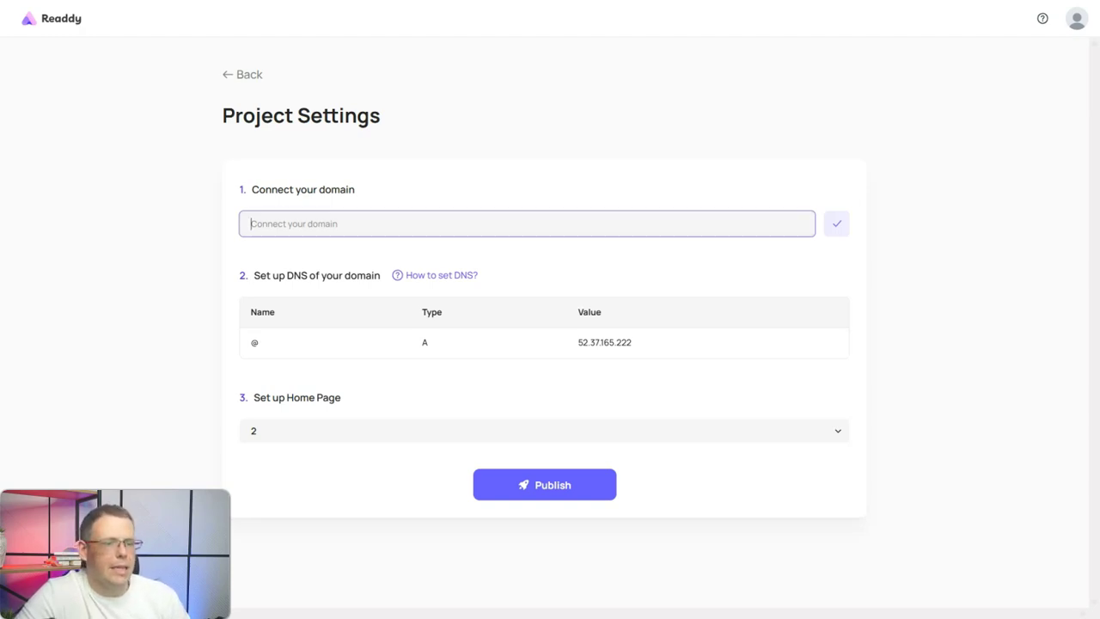
pyautogui.click(289, 342)
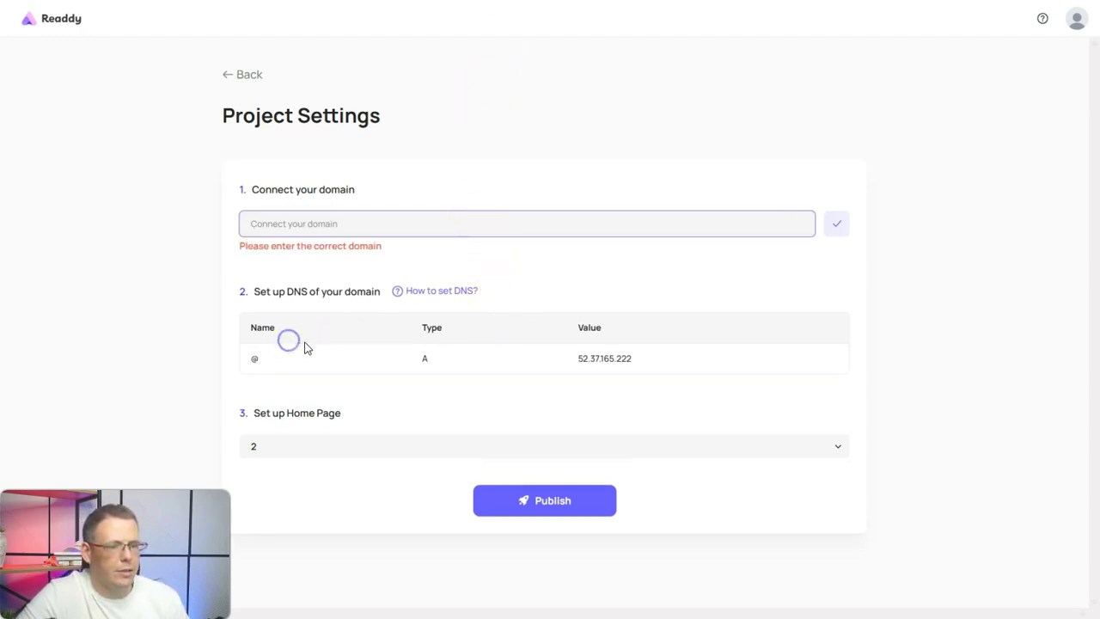
pyautogui.click(412, 224)
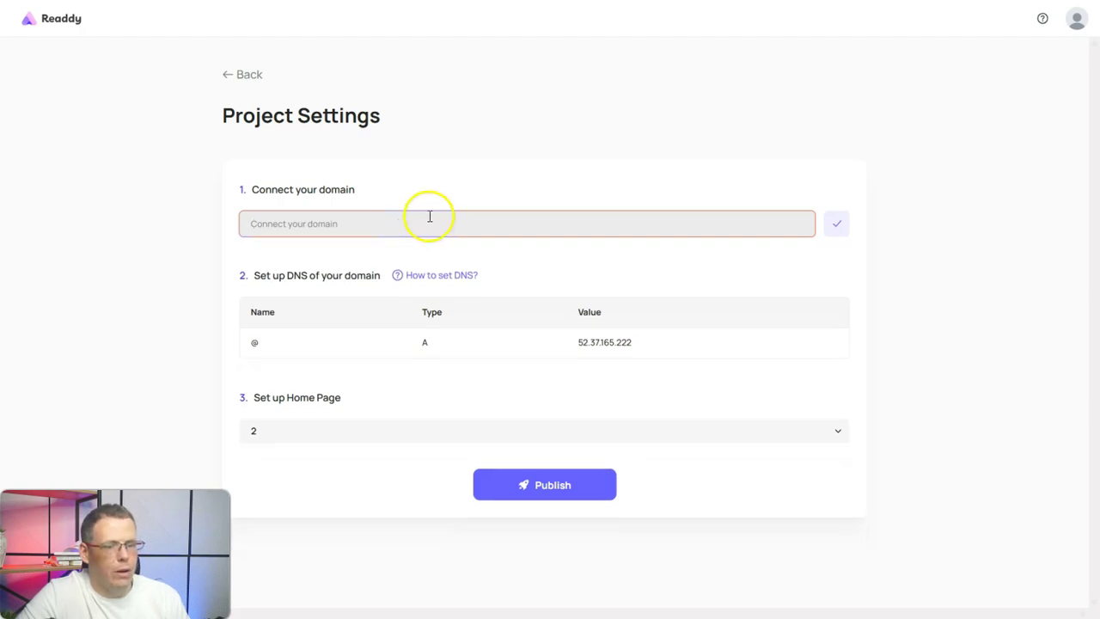
pyautogui.click(334, 434)
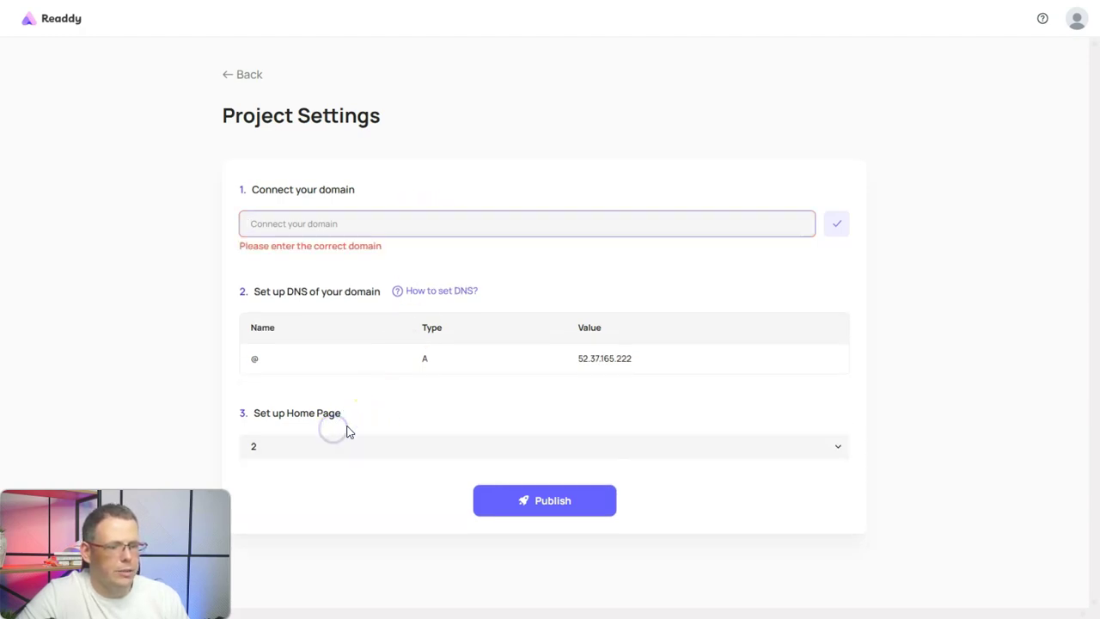
pyautogui.click(572, 457)
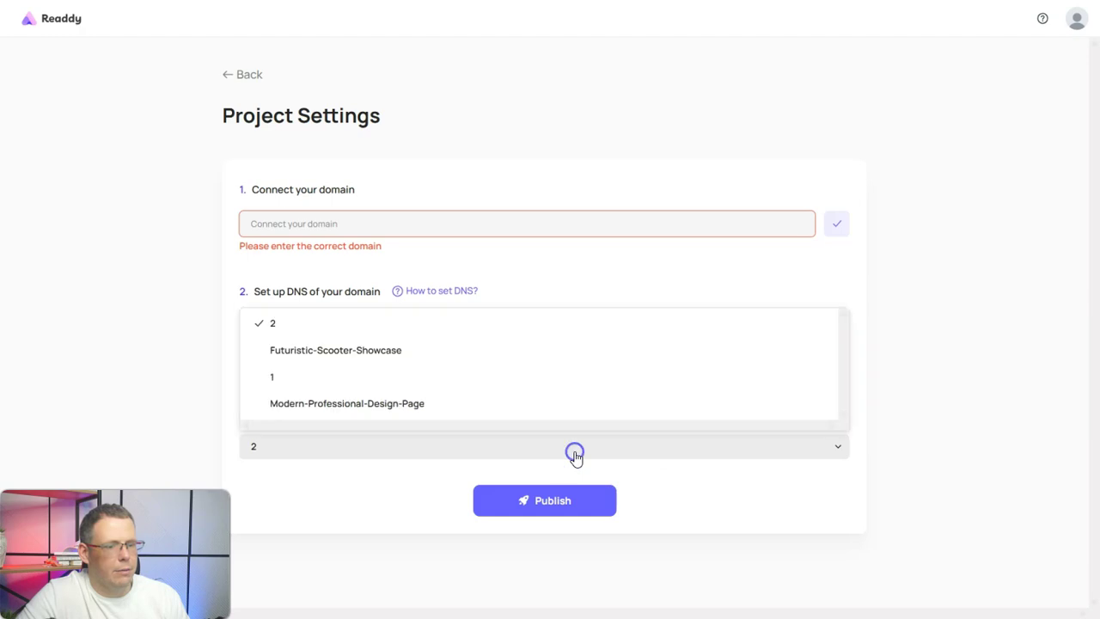
pyautogui.click(528, 502)
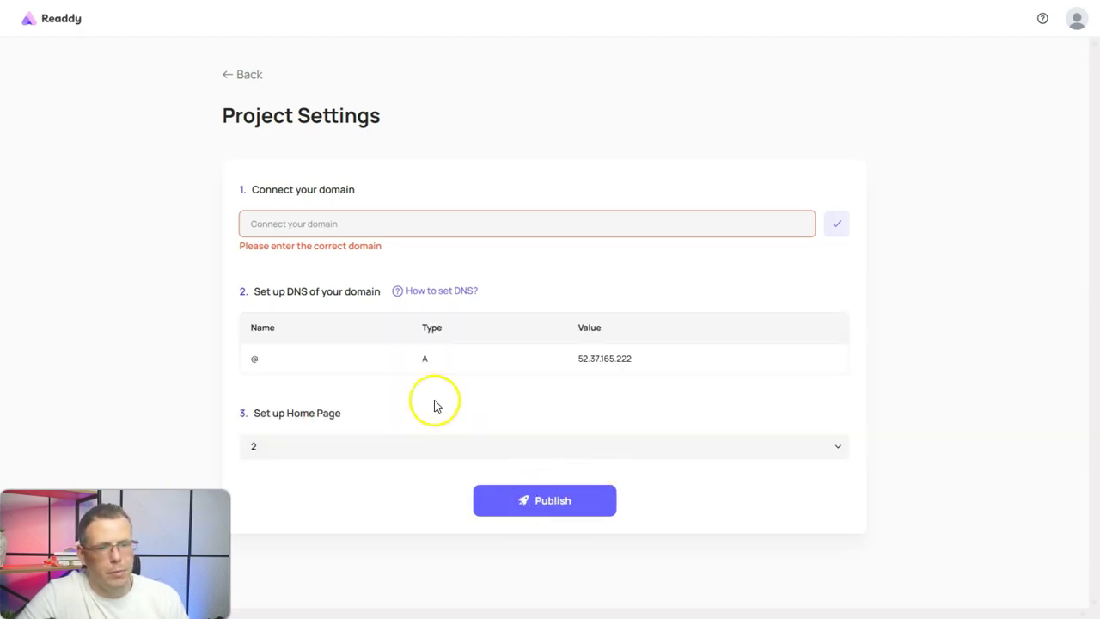
pyautogui.click(239, 77)
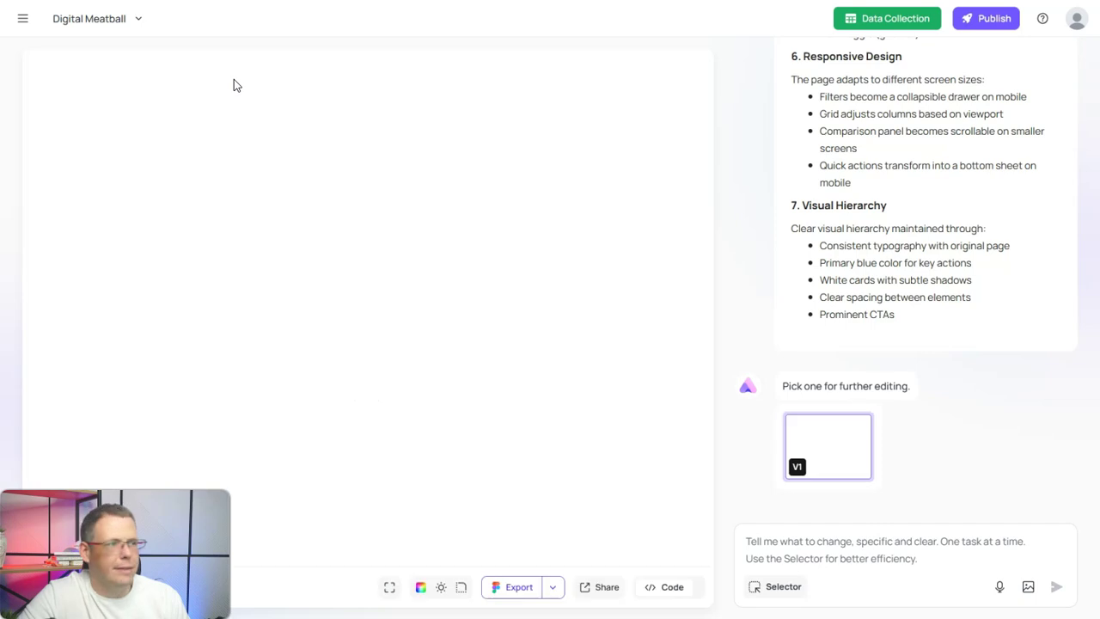
# Export the scooter models comparison page to Creatie by copying its file, and close the export dialog.
pyautogui.click(26, 18)
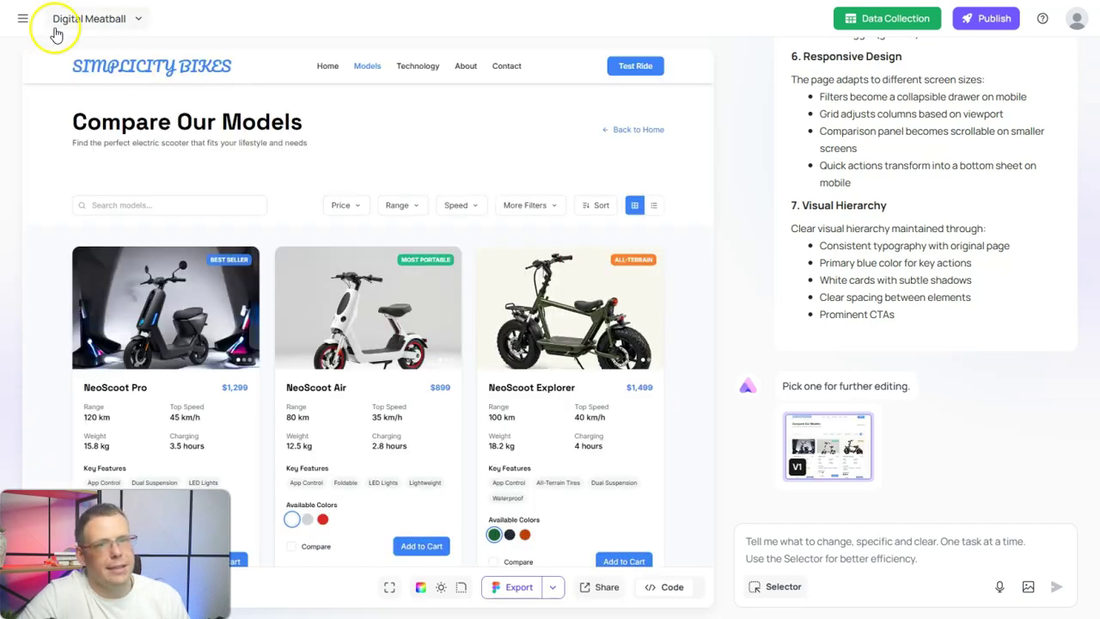
pyautogui.click(28, 19)
pyautogui.click(552, 592)
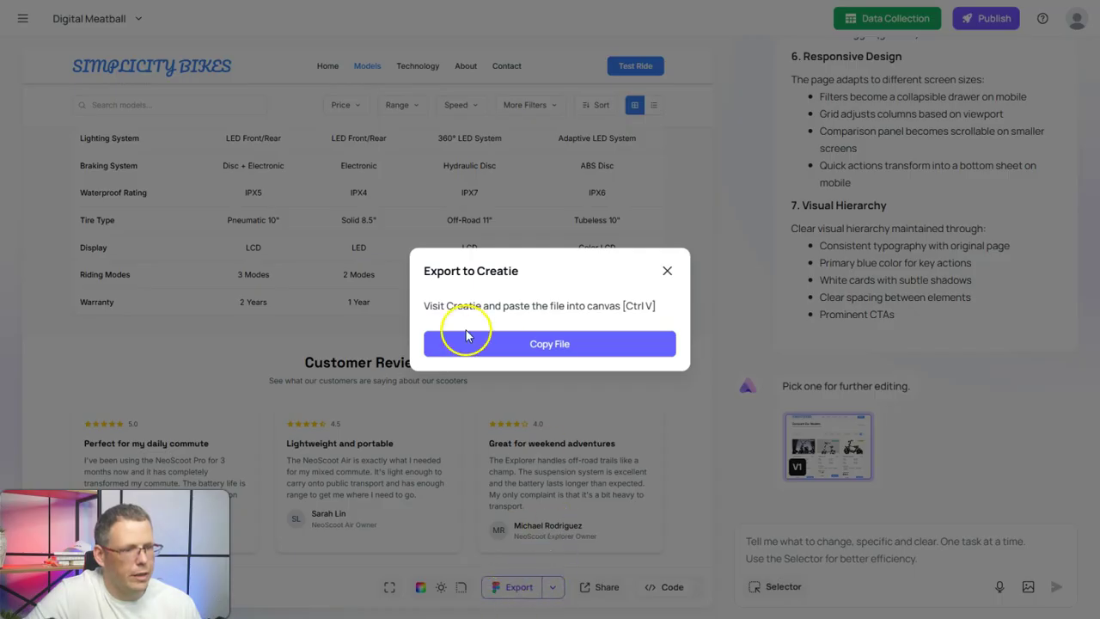
pyautogui.click(581, 343)
pyautogui.click(667, 271)
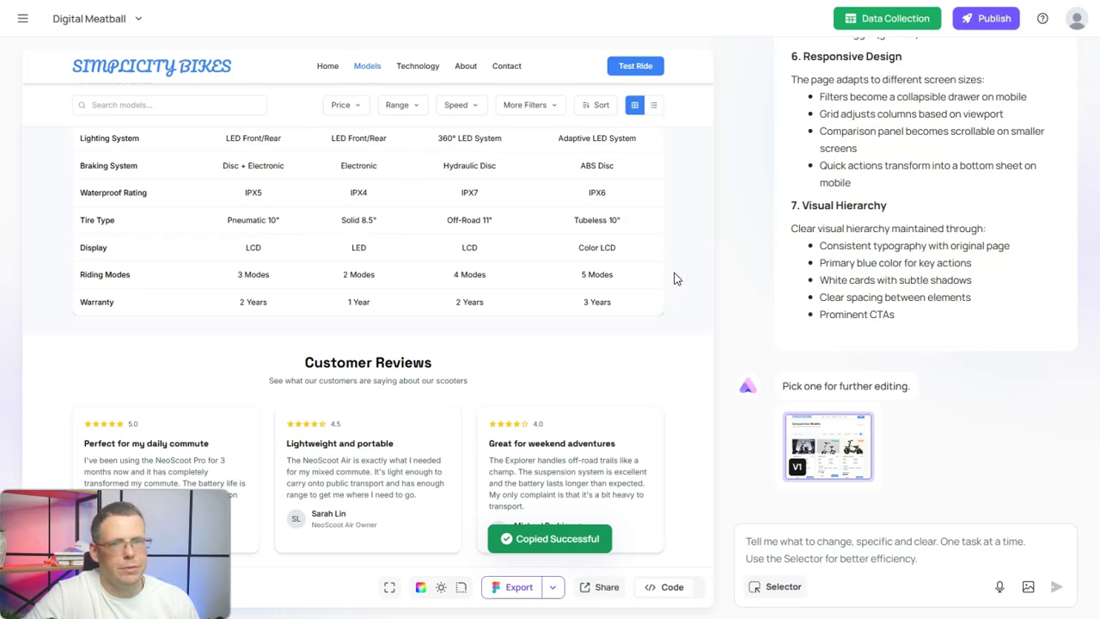
pyautogui.click(671, 278)
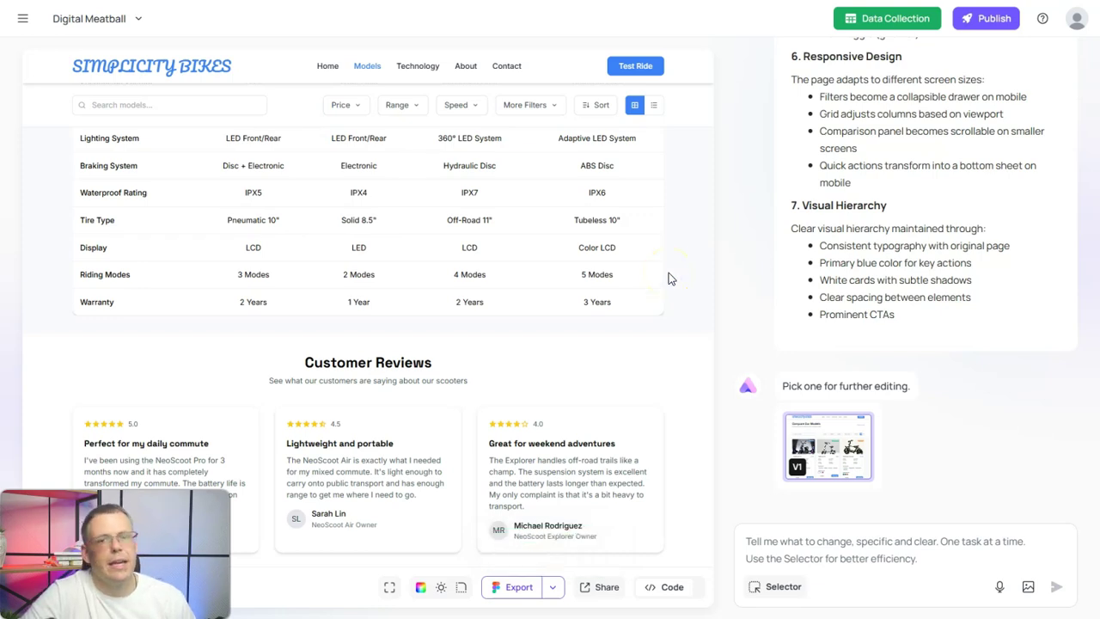